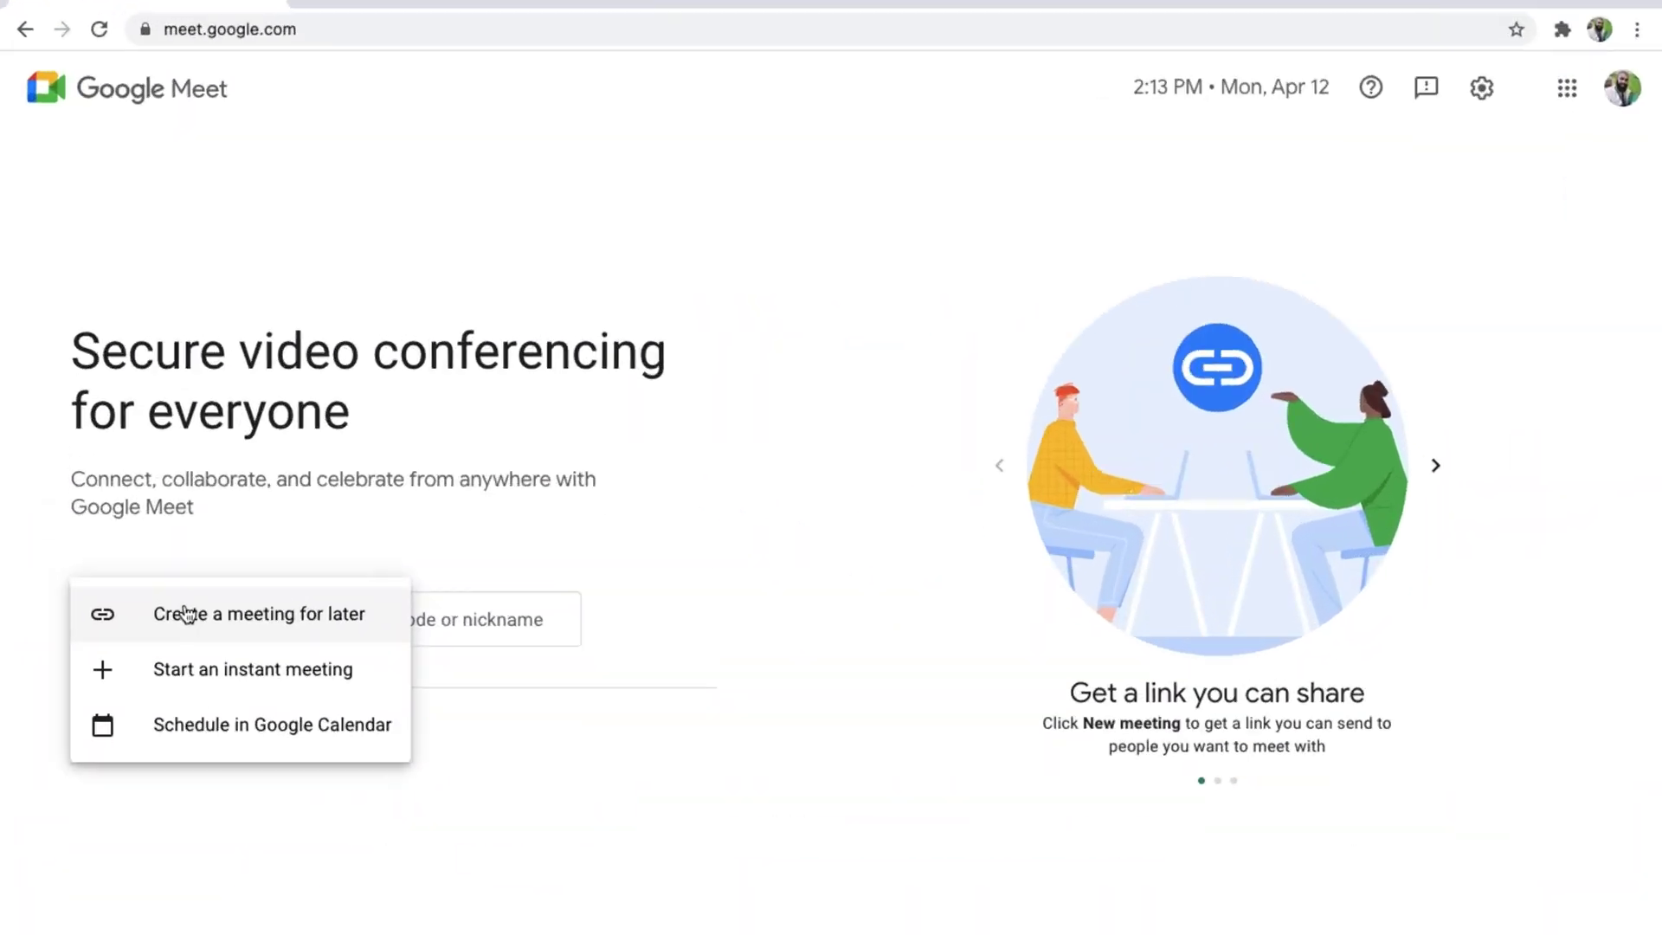
Step: Start an instant meeting in Google Meet
left_click(222, 660)
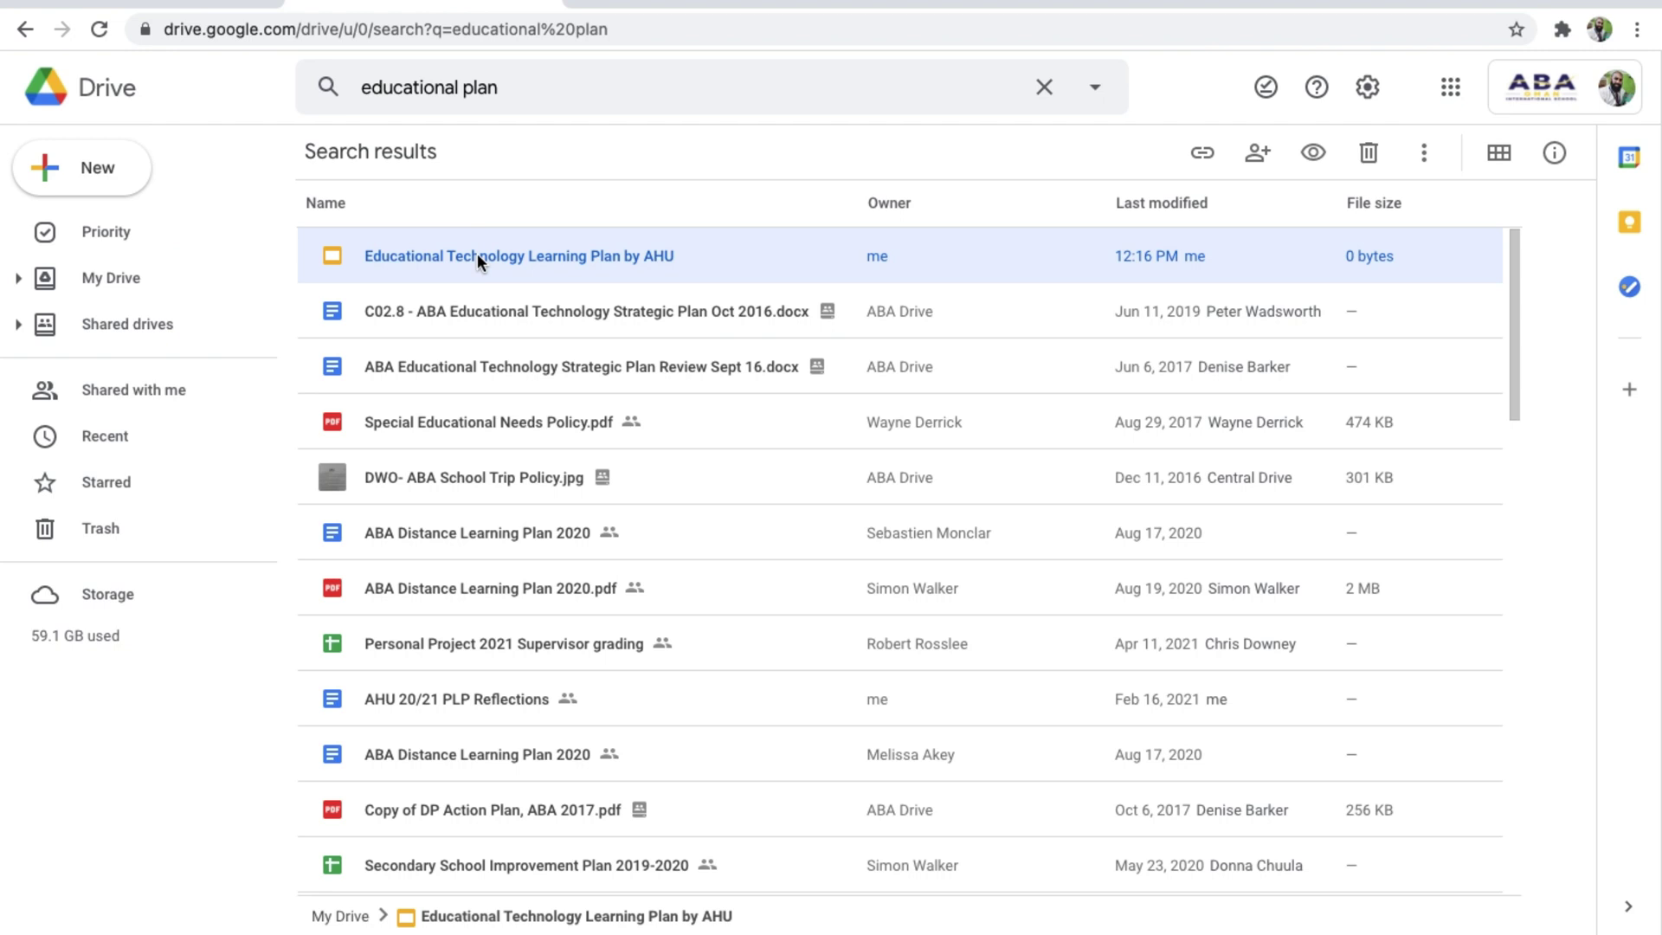
Step: Open the "Educational Technology Learning Plan by AHU" slides from Drive and present them in Presenter view
double_click(477, 255)
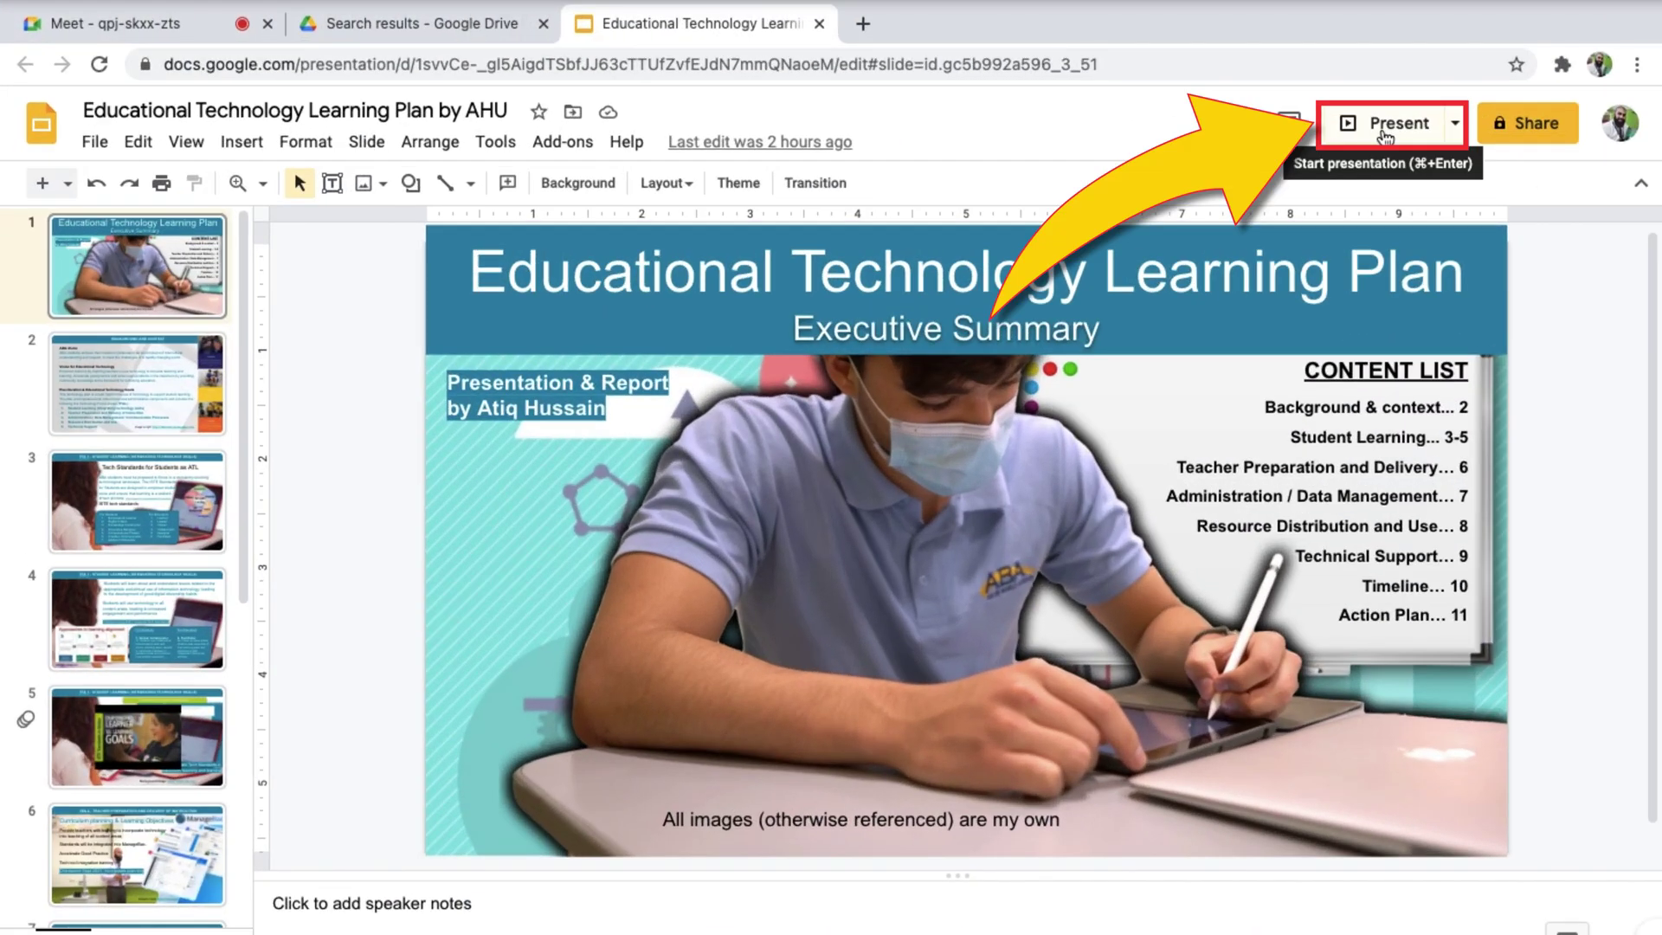
left_click(1457, 126)
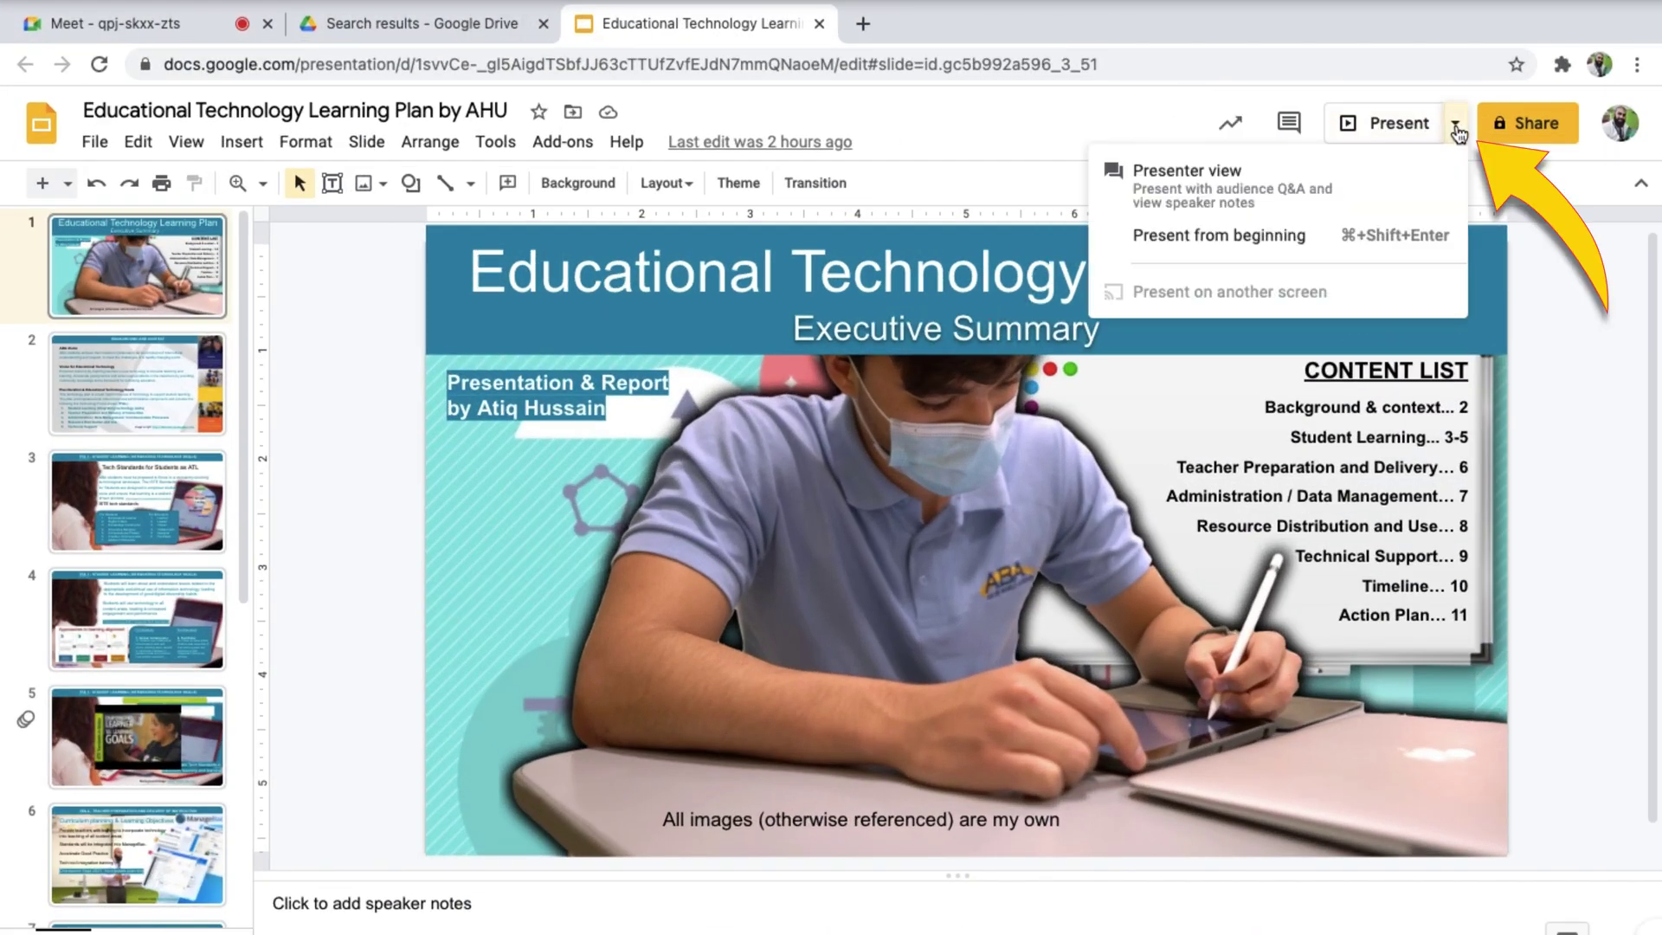
left_click(1325, 187)
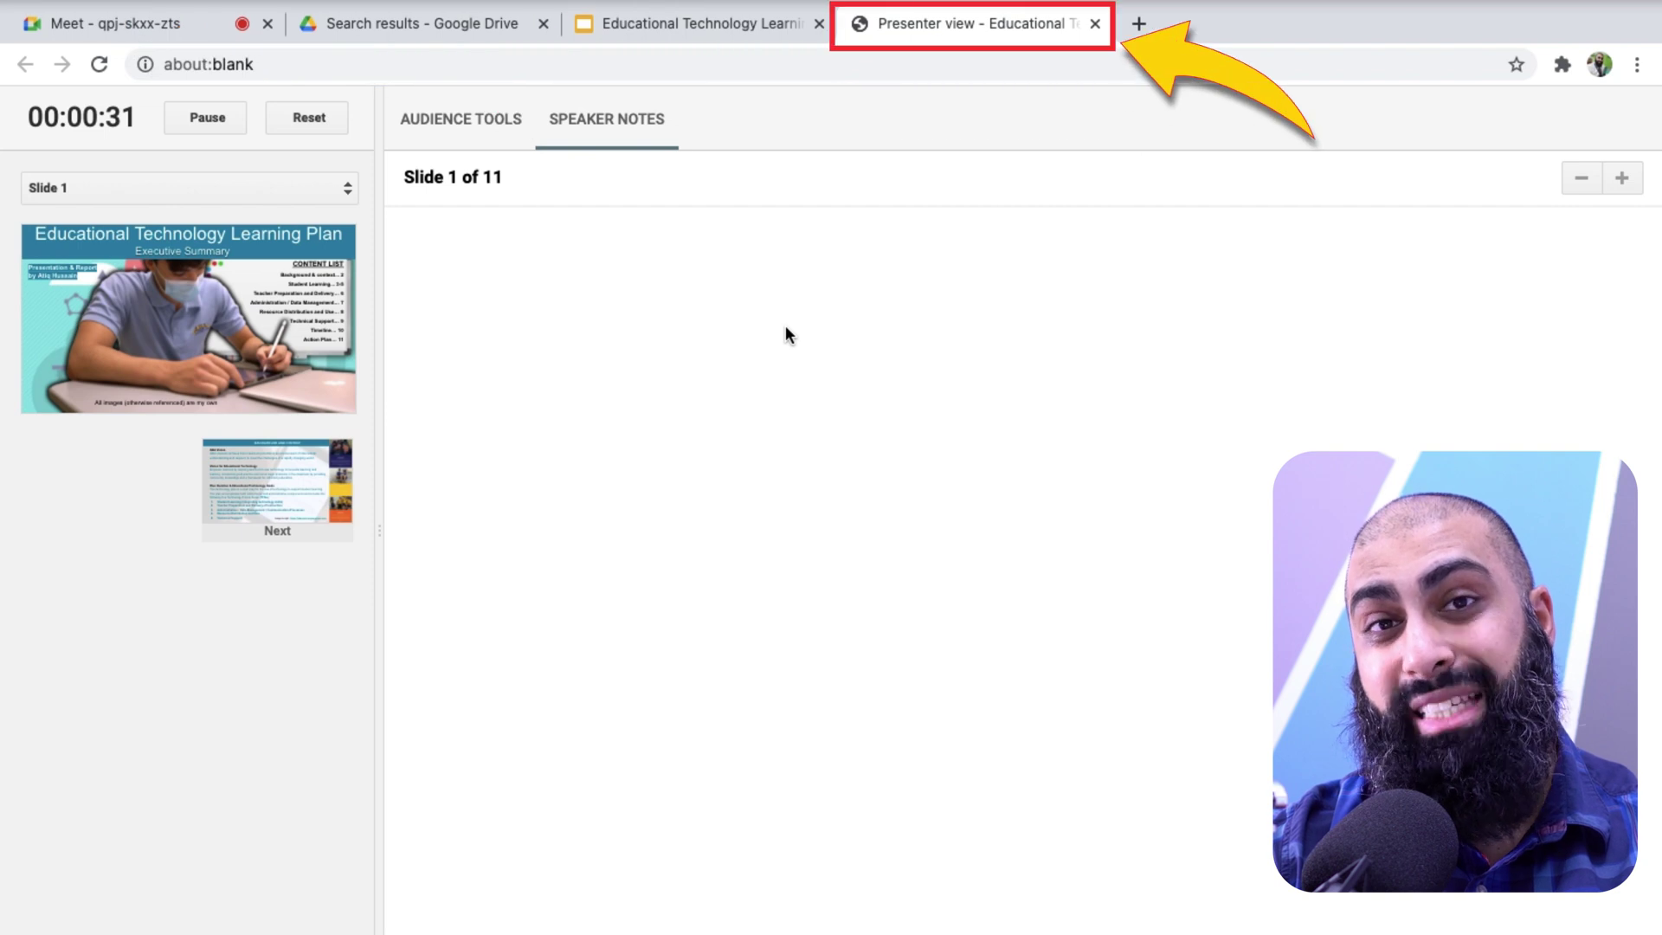
Step: Separate the Educational Technology Learning Plan slideshow tab into its own window and make it full screen
left_click(724, 36)
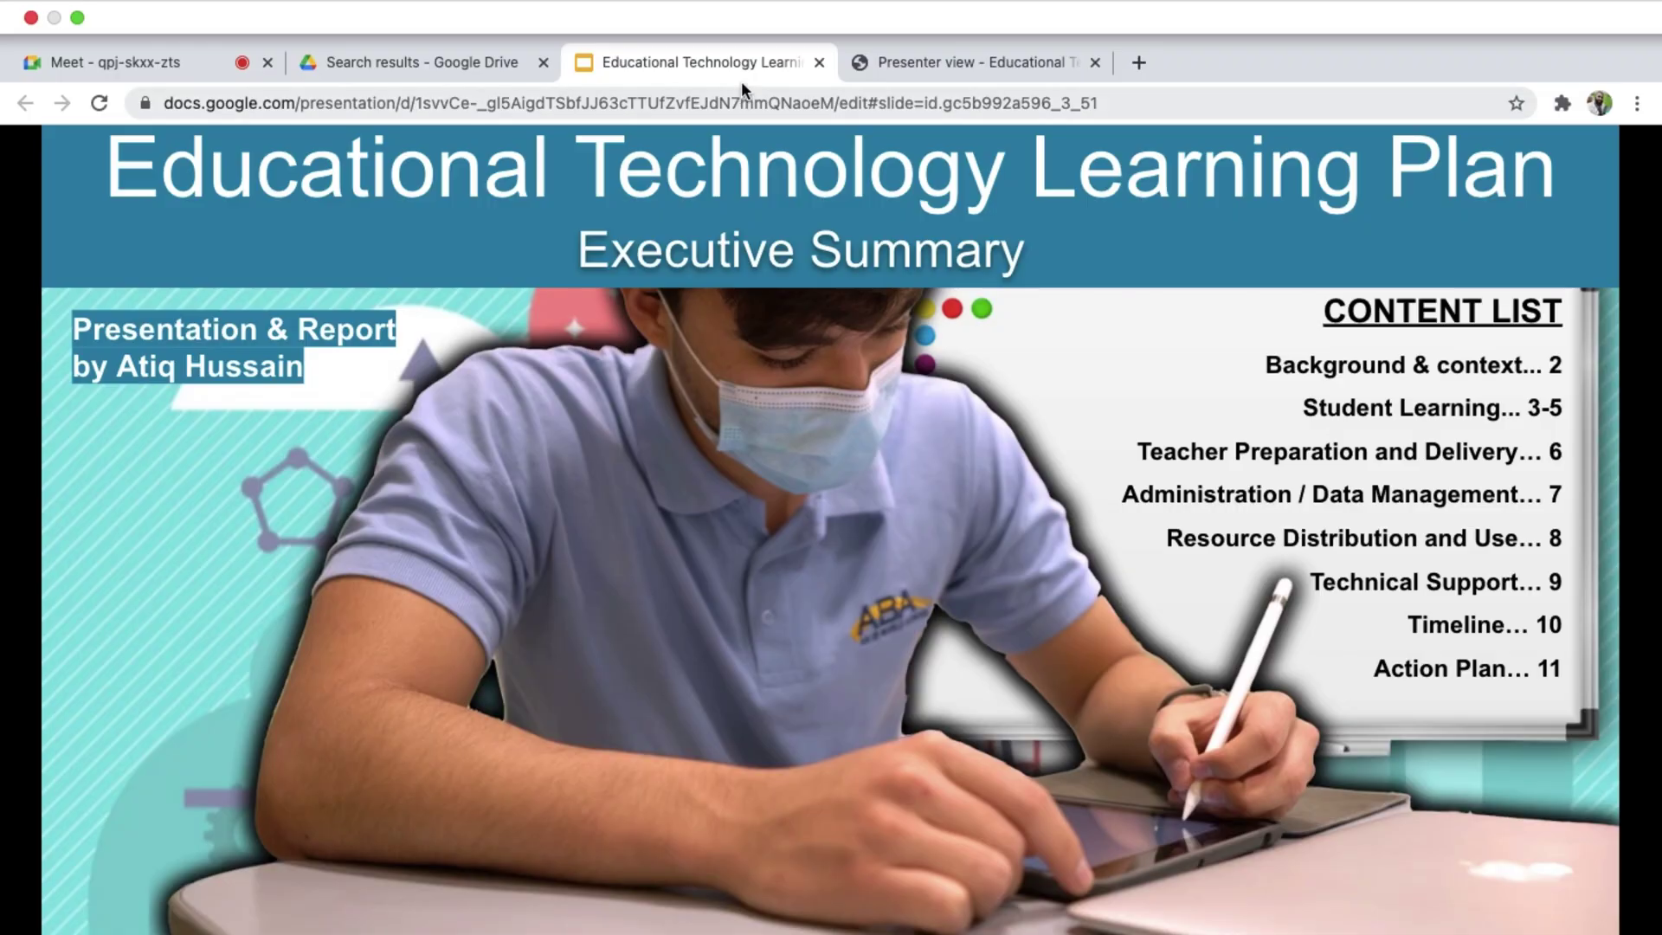
left_click_drag(684, 62, 734, 350)
key("ctrl+super+f")
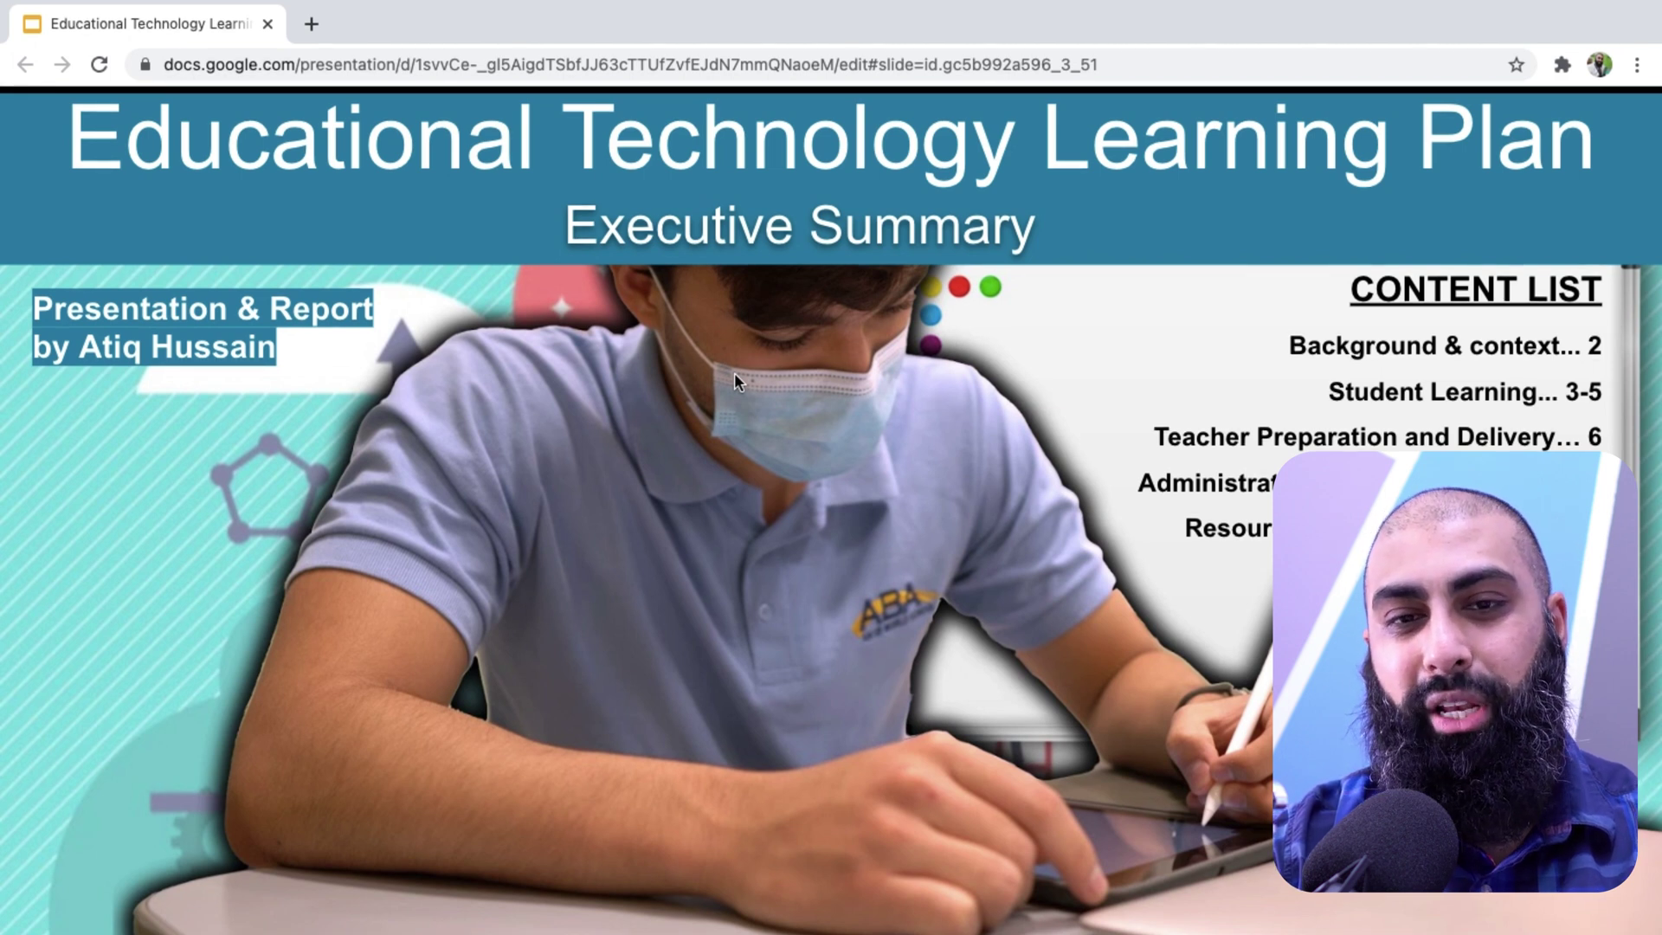
Step: Go to the macOS desktop and open the Trackpad settings in System Preferences
key("ctrl+Up")
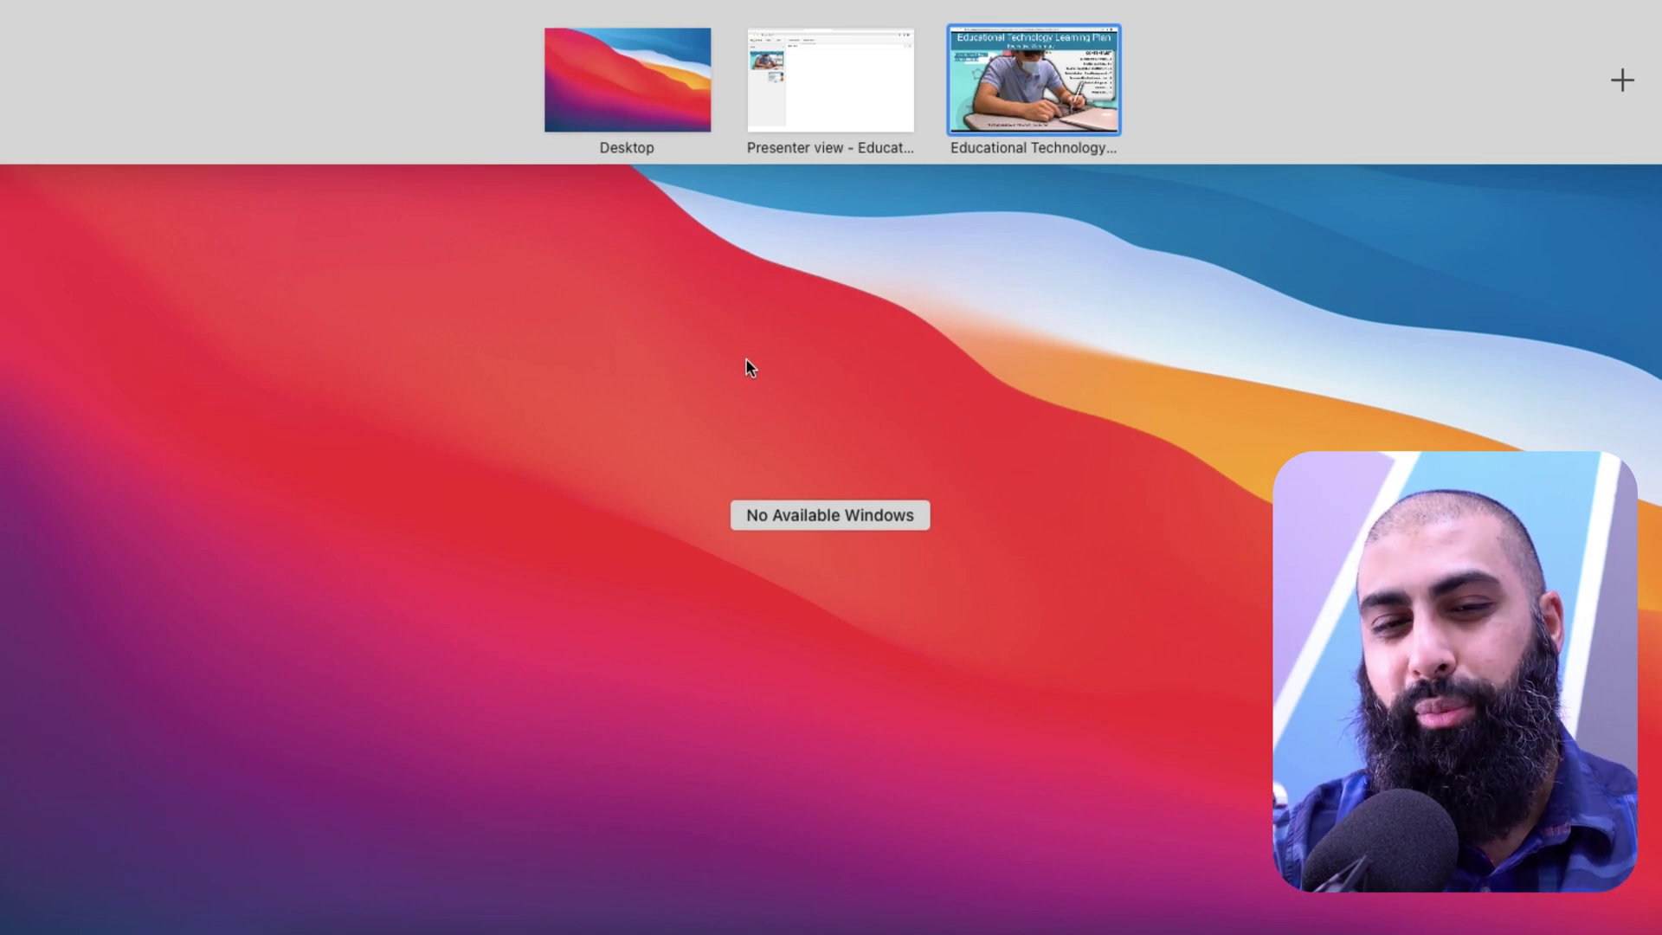
left_click(746, 361)
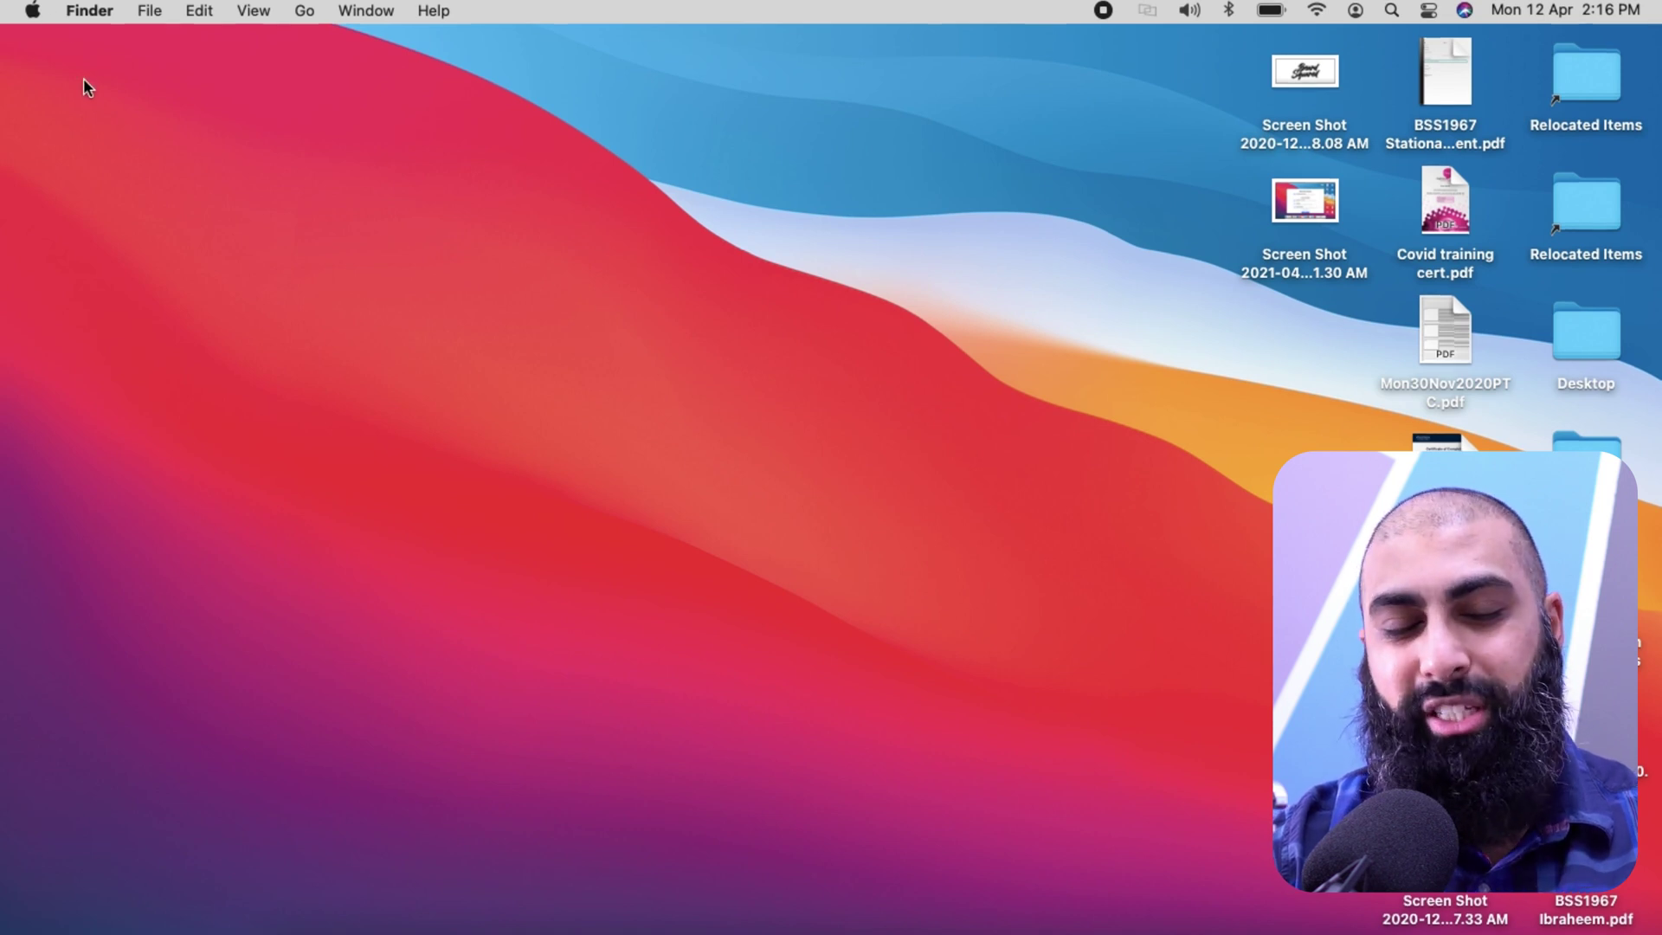
left_click(40, 14)
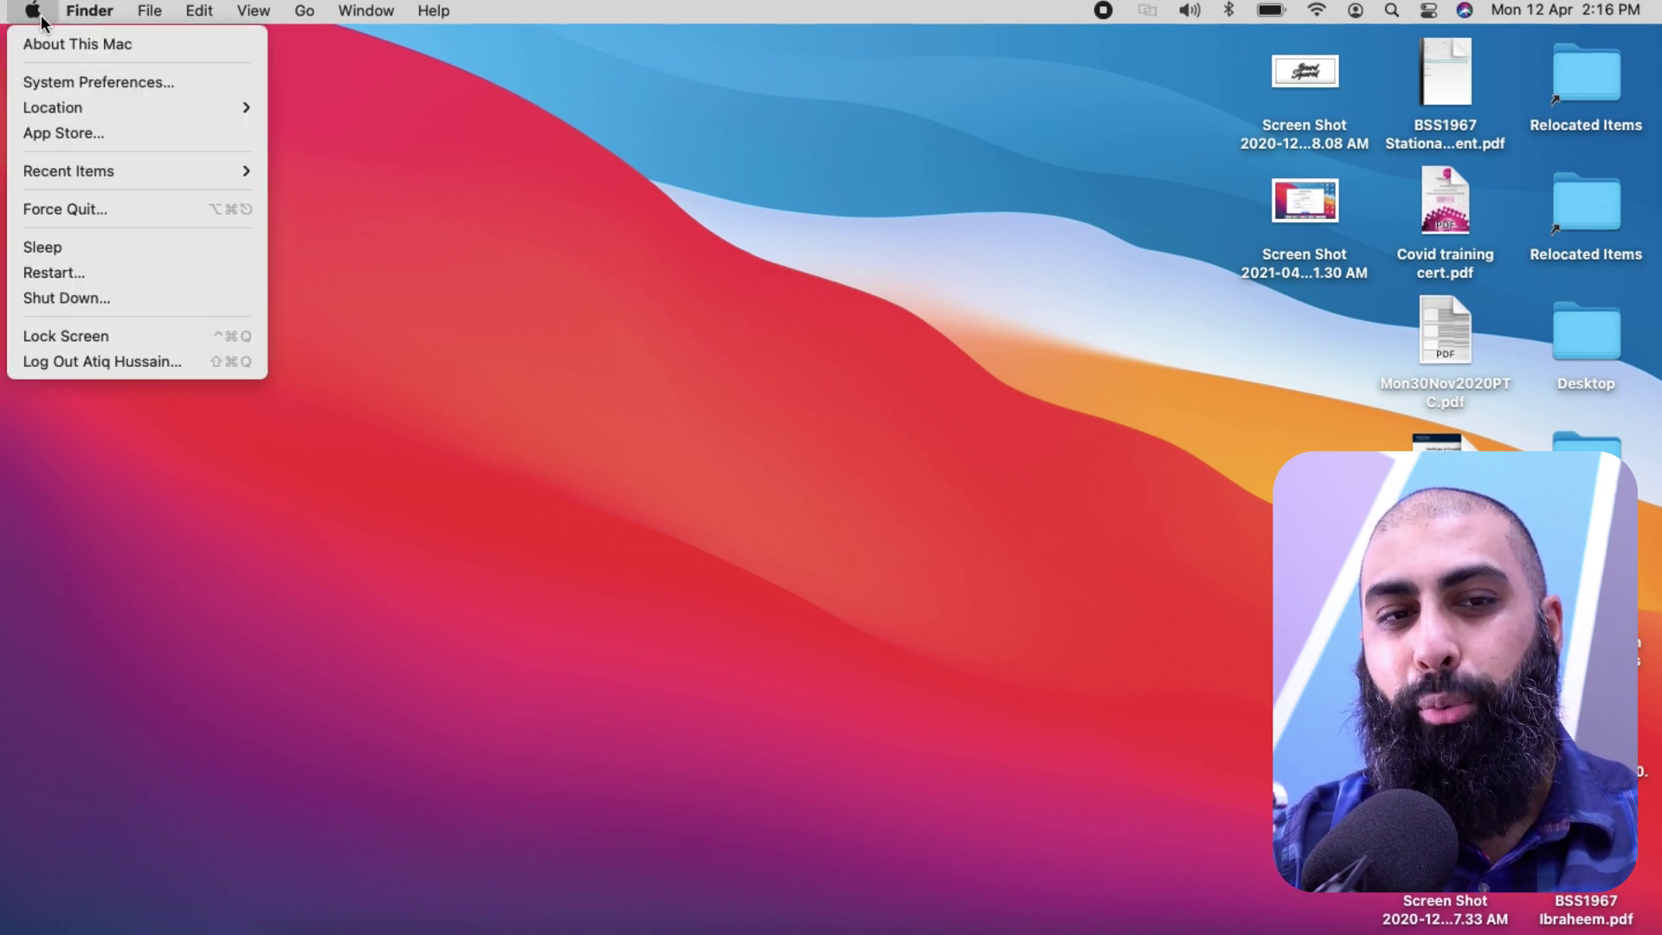
left_click(69, 80)
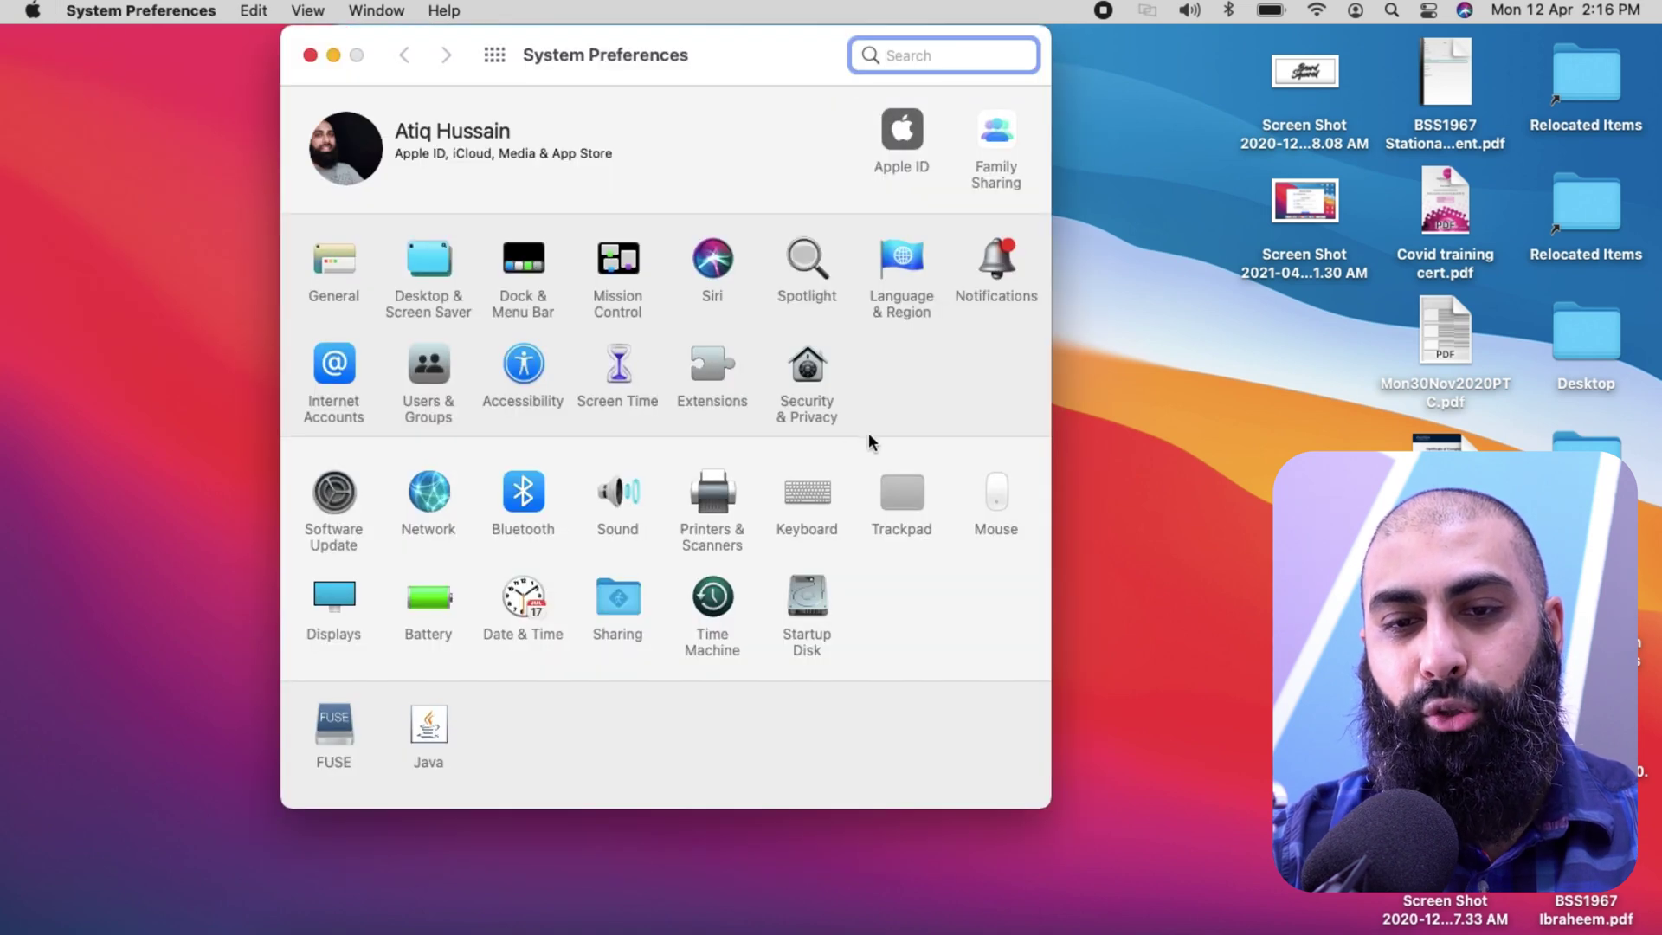
left_click(903, 495)
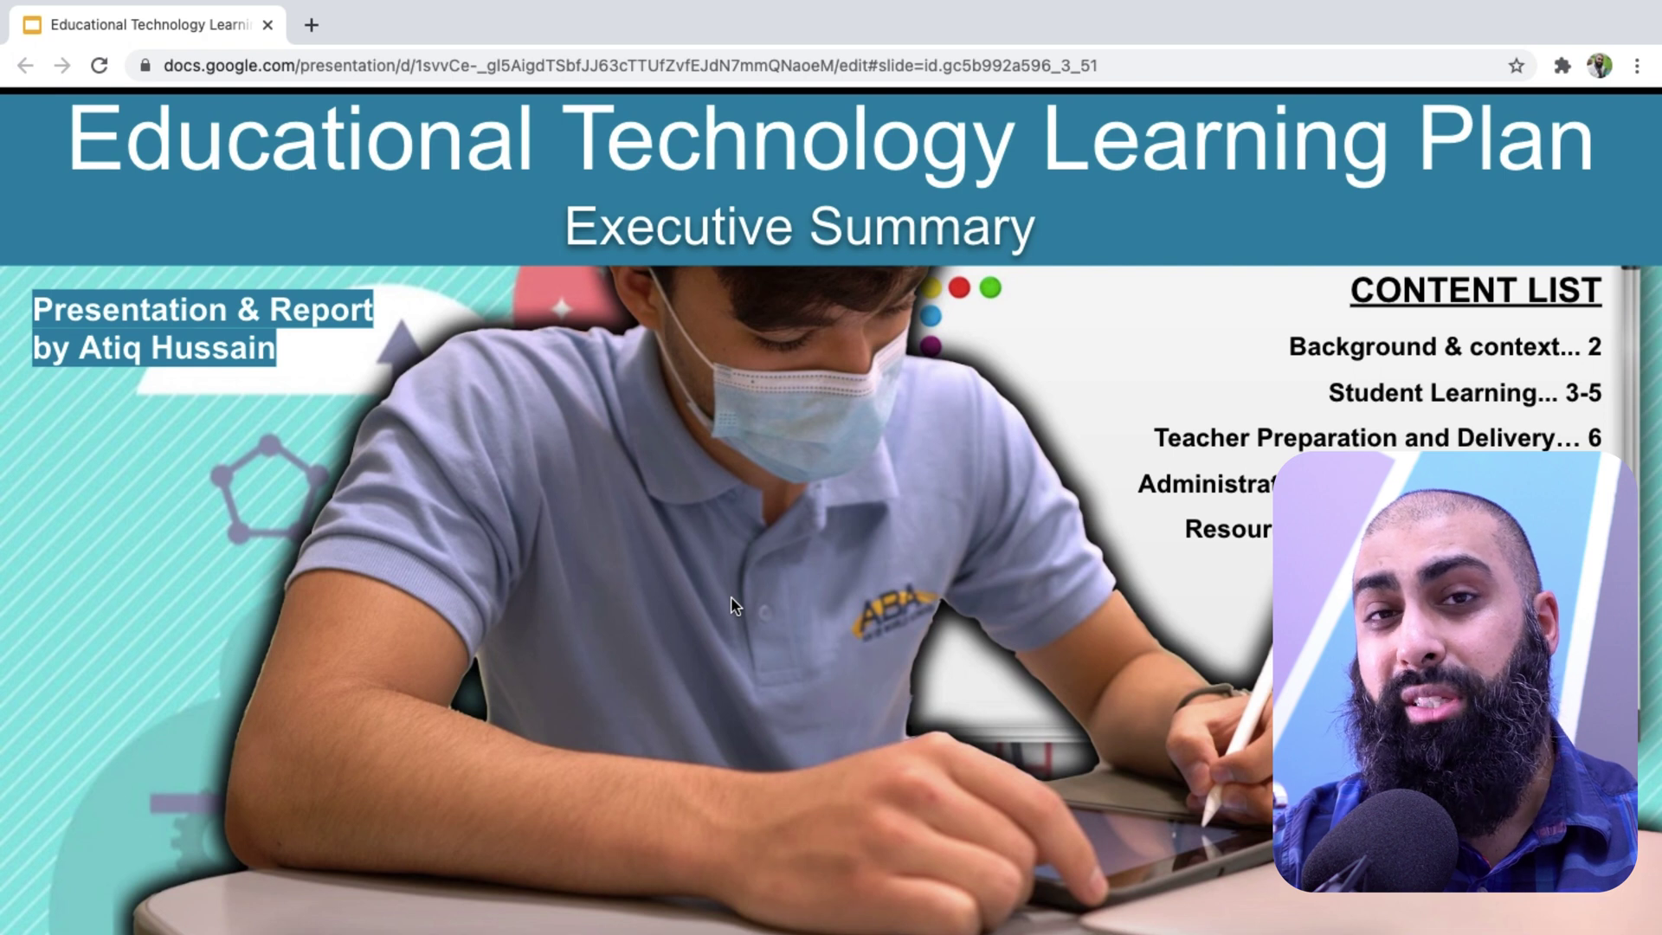
Step: Return to the Presenter view window, then detach its Meet tab into a separate full-screen window
key("ctrl+Up")
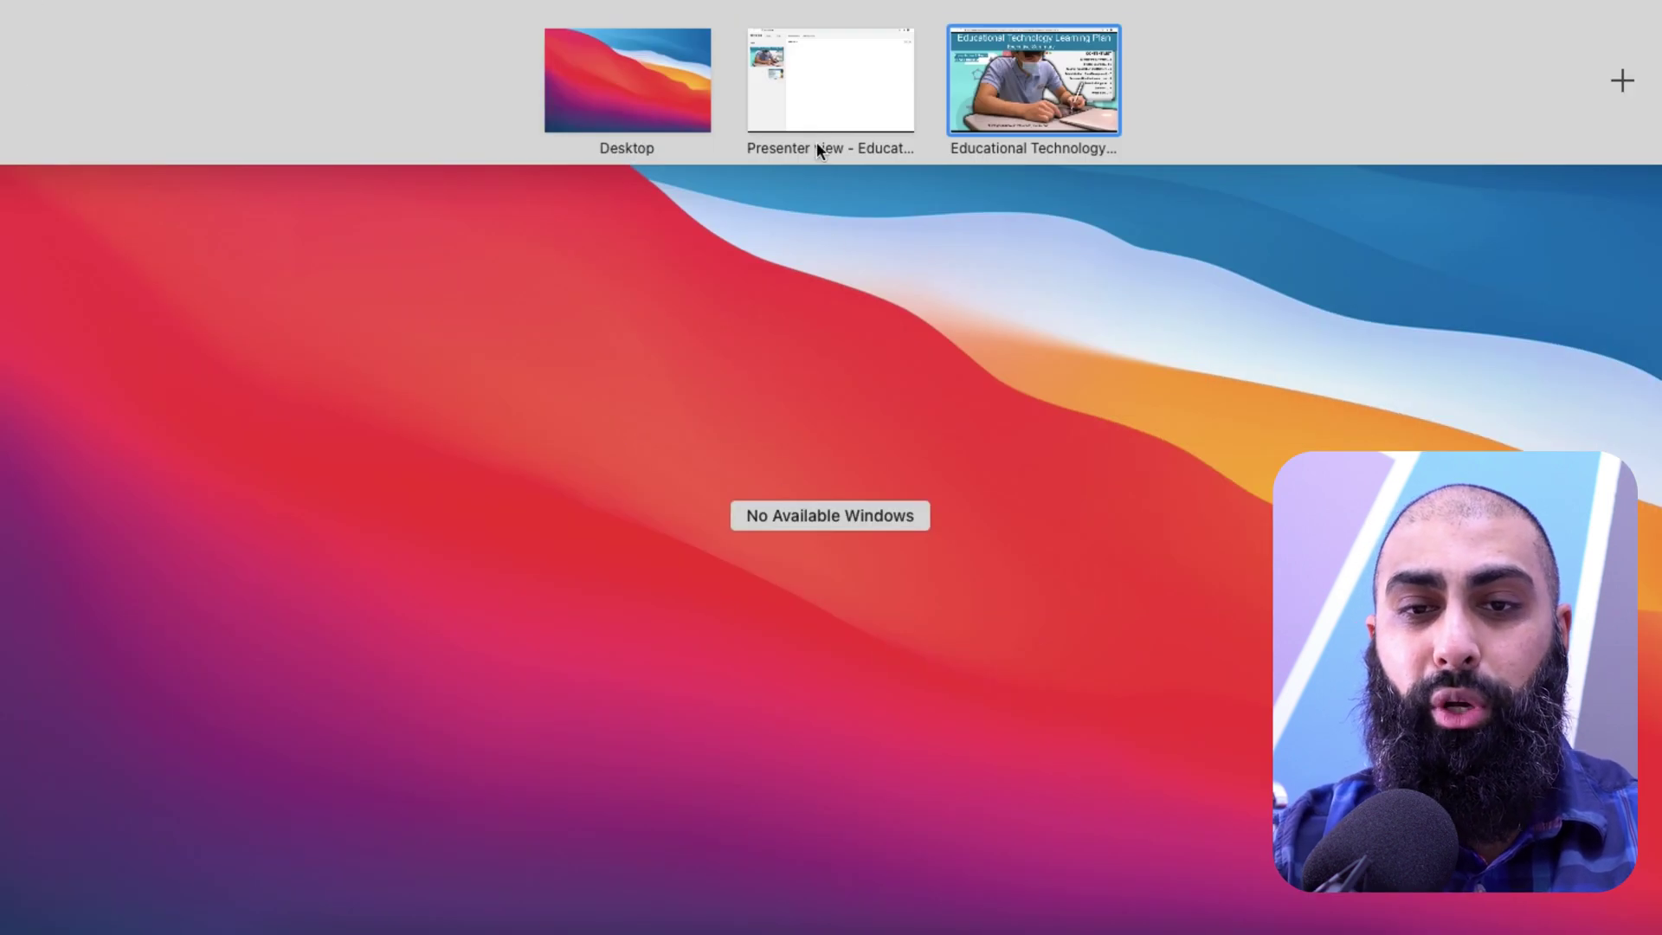
left_click(819, 100)
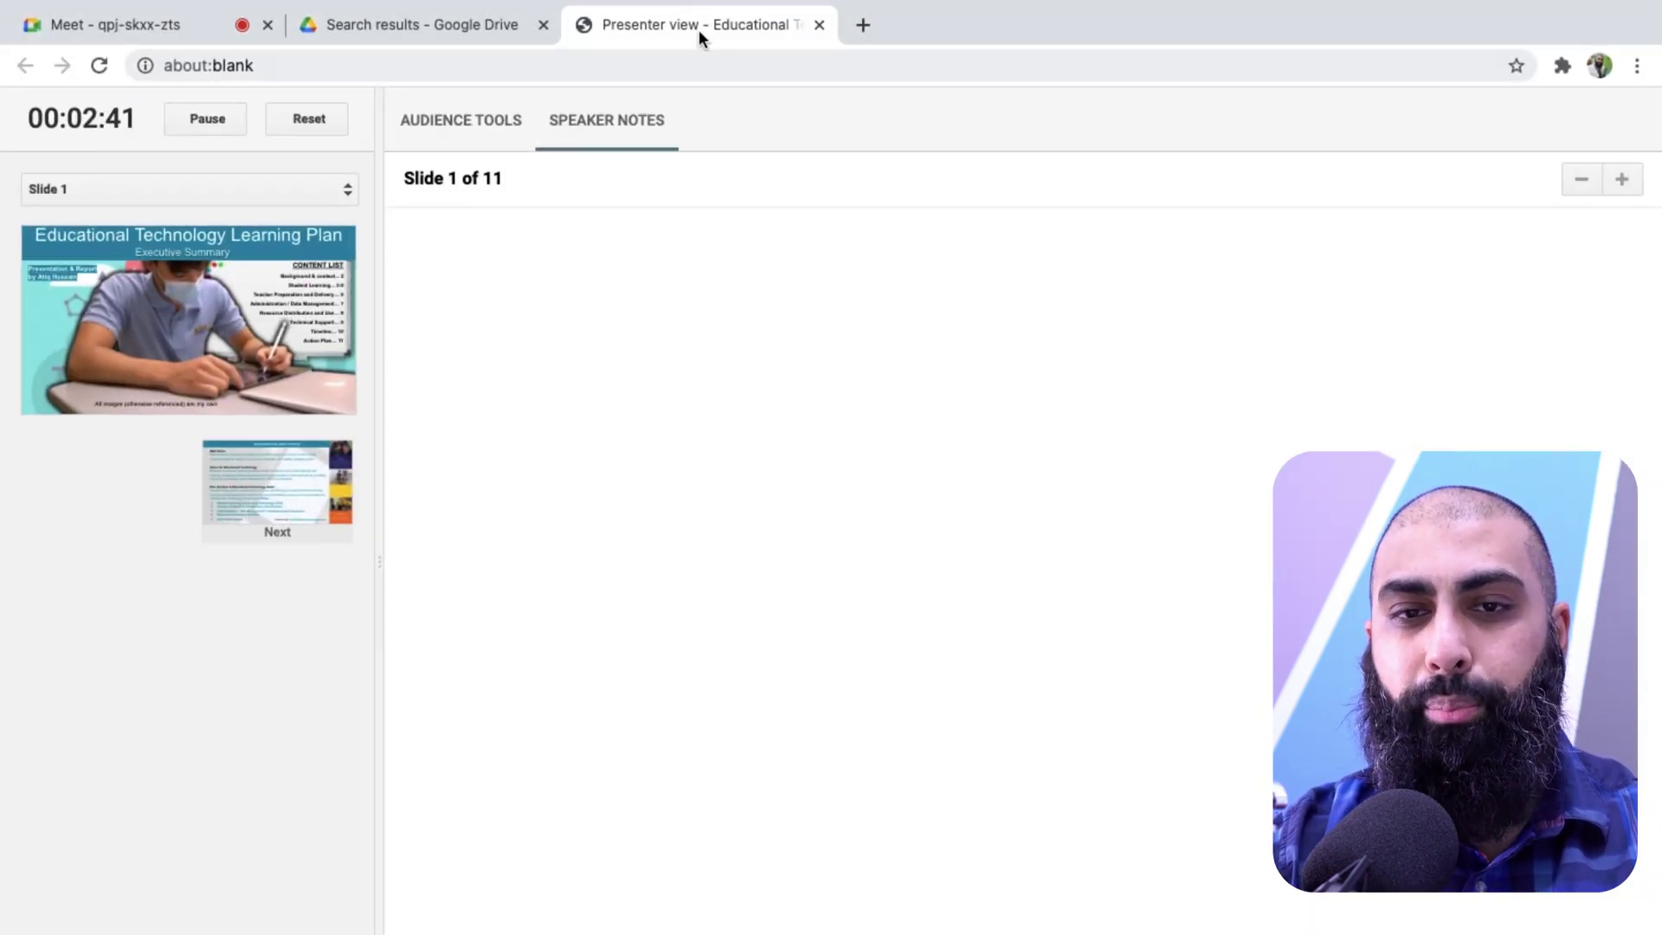
left_click(147, 27)
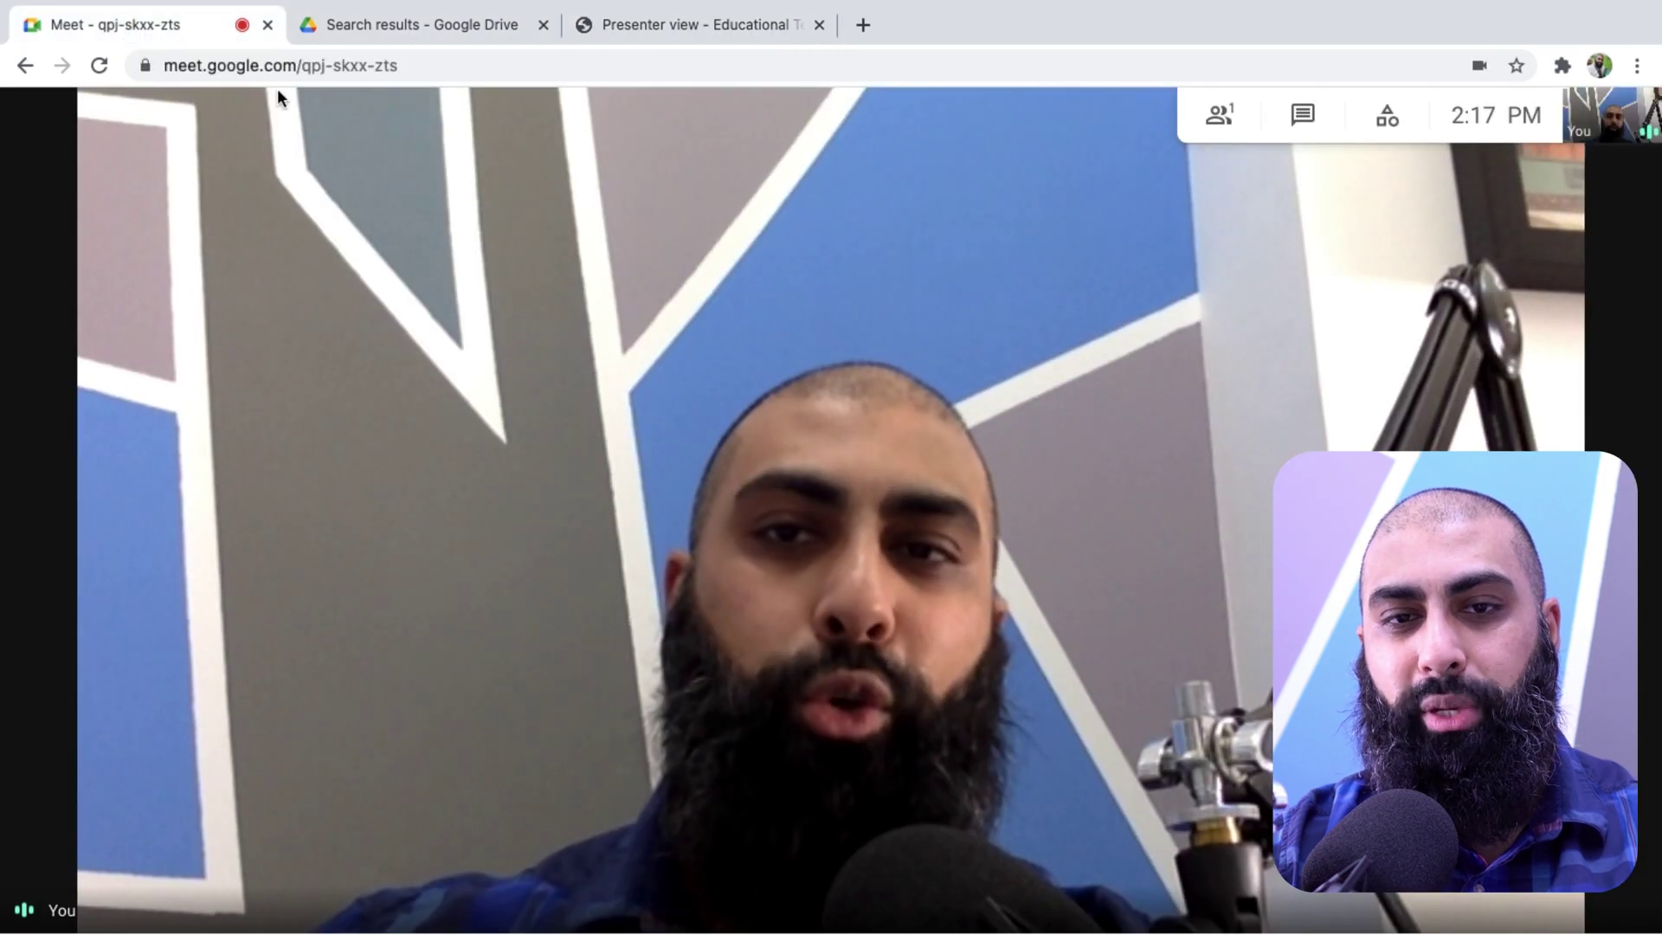
left_click_drag(204, 28, 345, 394)
key("ctrl+super+f")
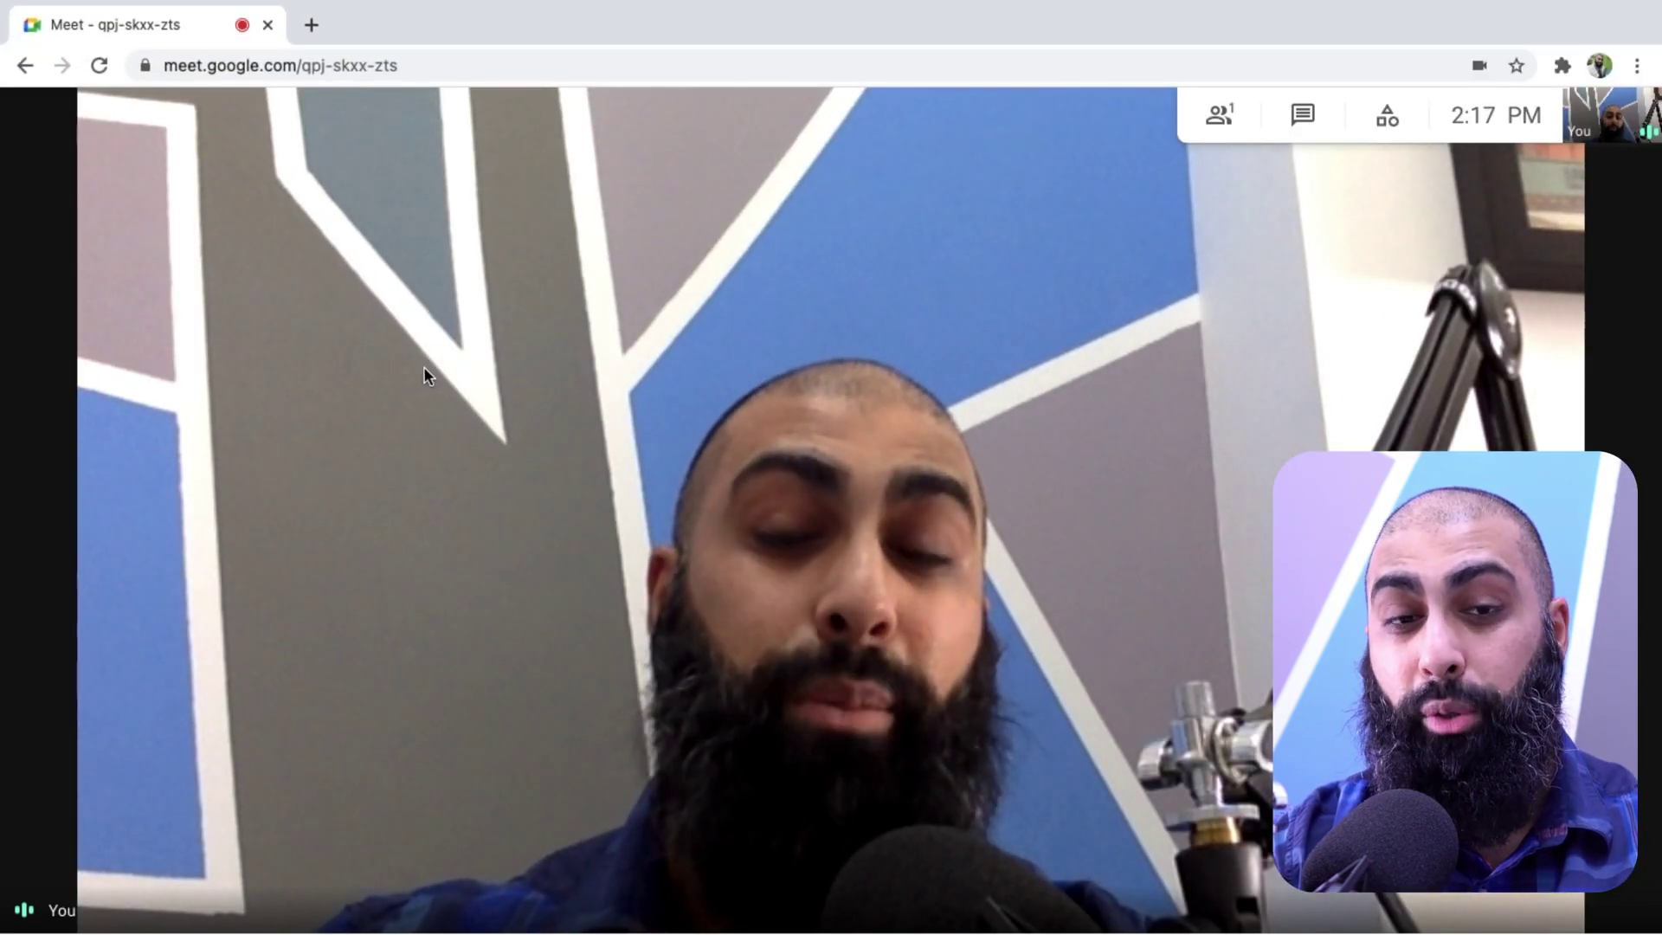
Step: Detach the Presenter view tab from the Drive search results window into its own full-screen window
key("ctrl+Up")
left_click(671, 83)
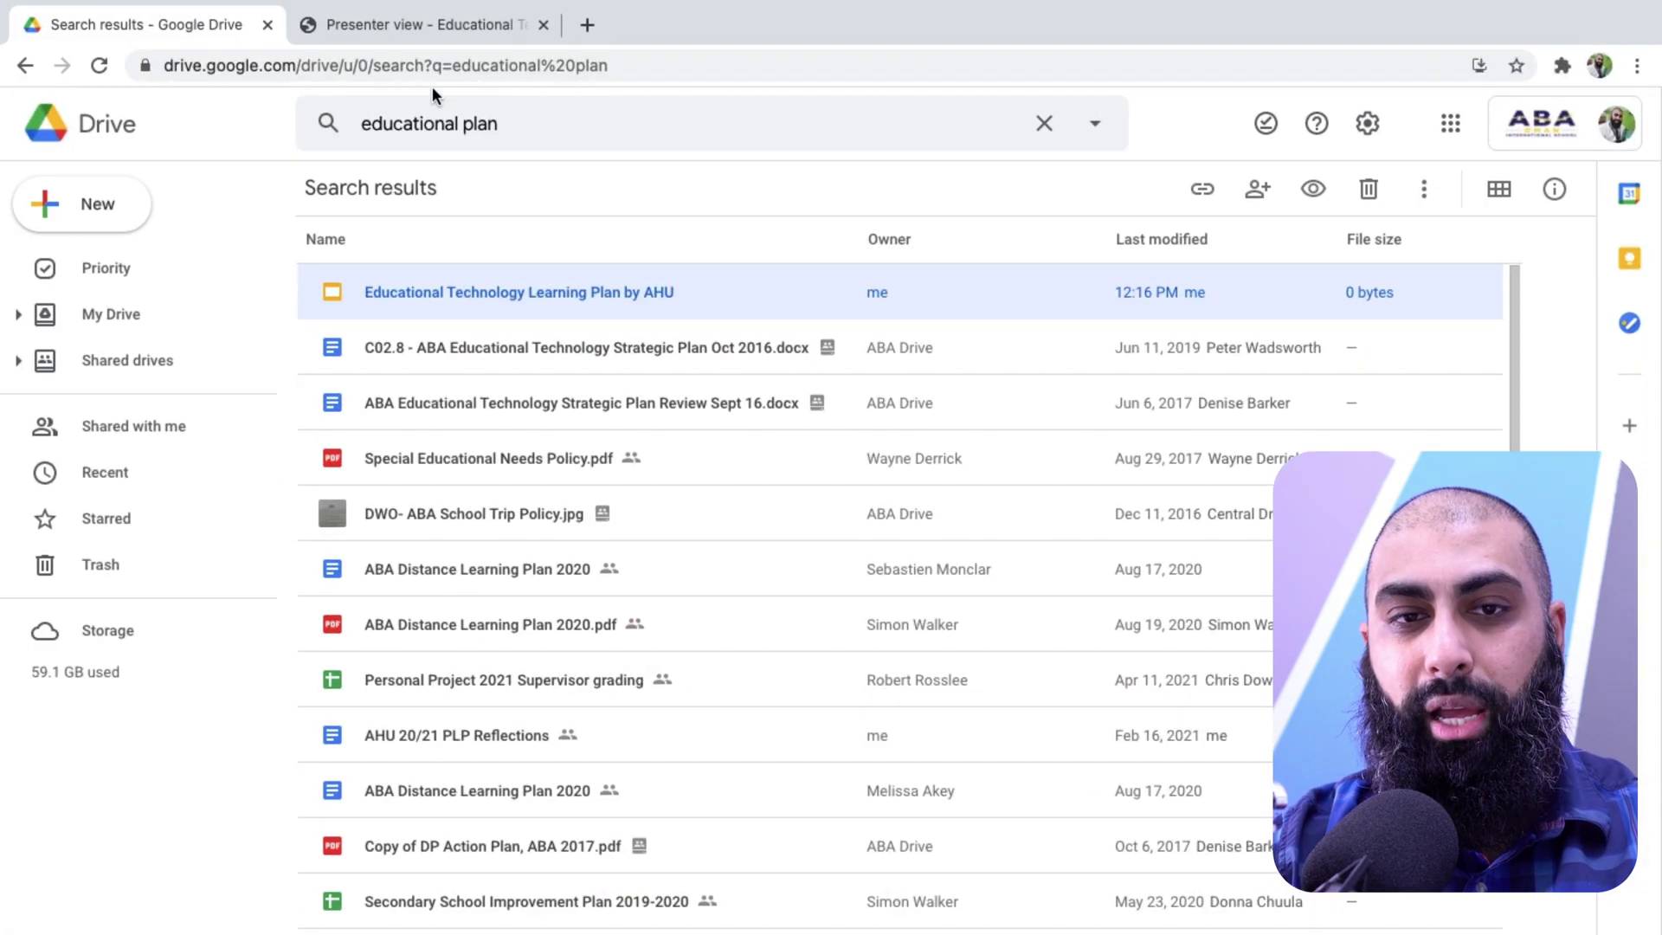
left_click(415, 26)
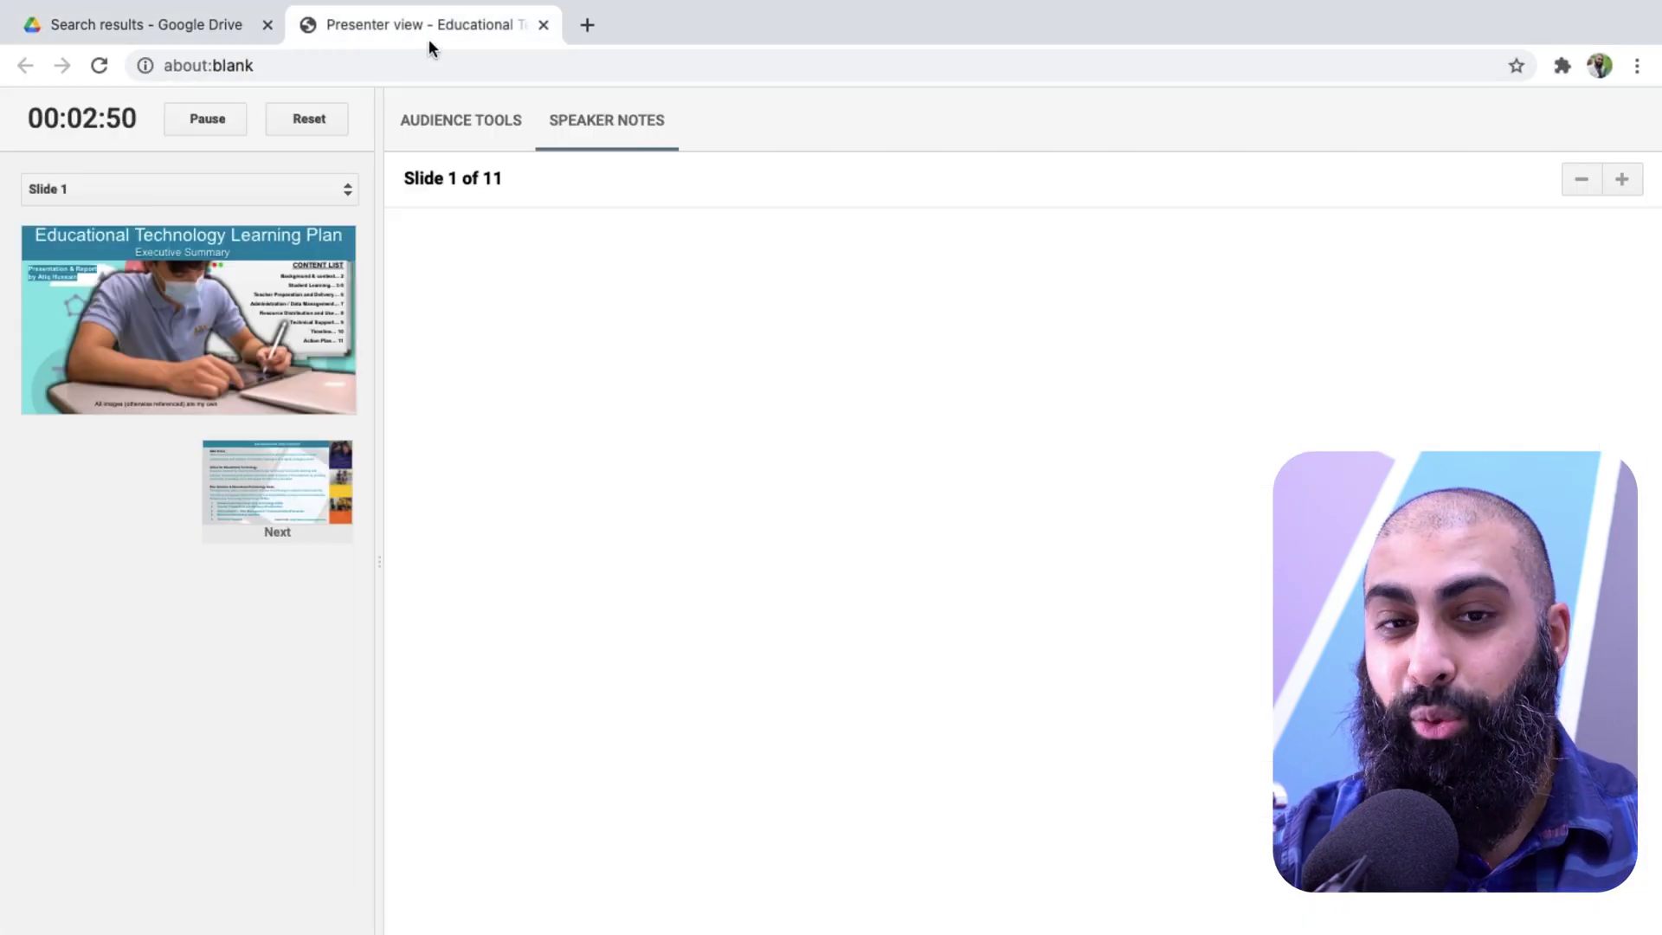
left_click_drag(433, 20, 502, 304)
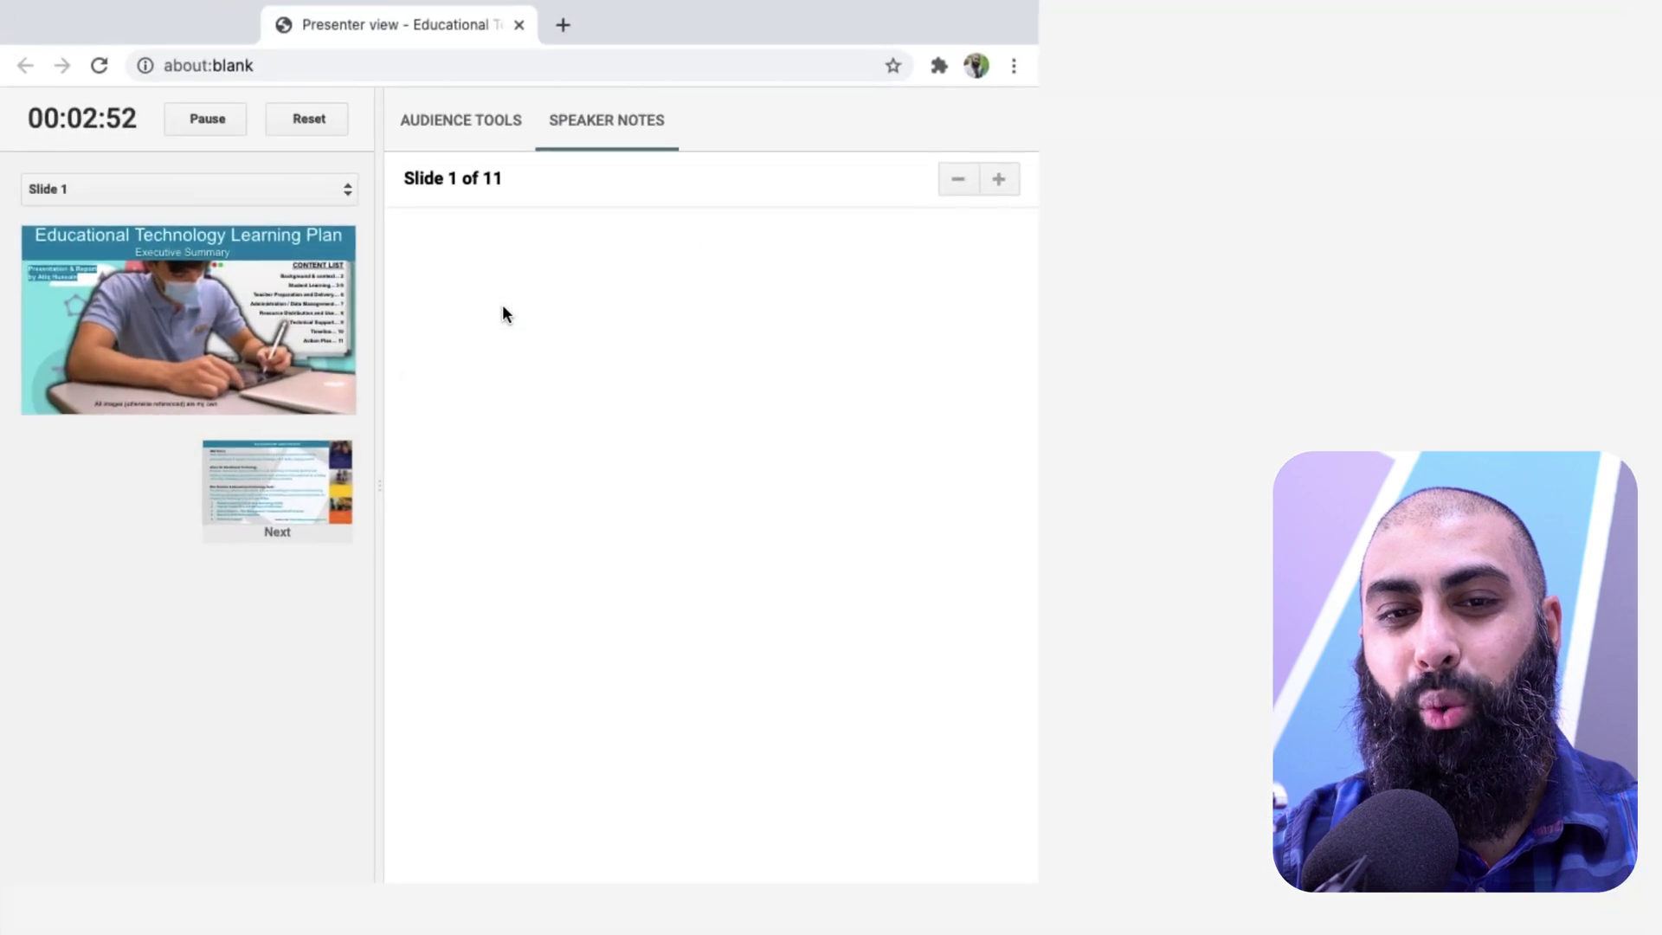
key("super+ctrl+f")
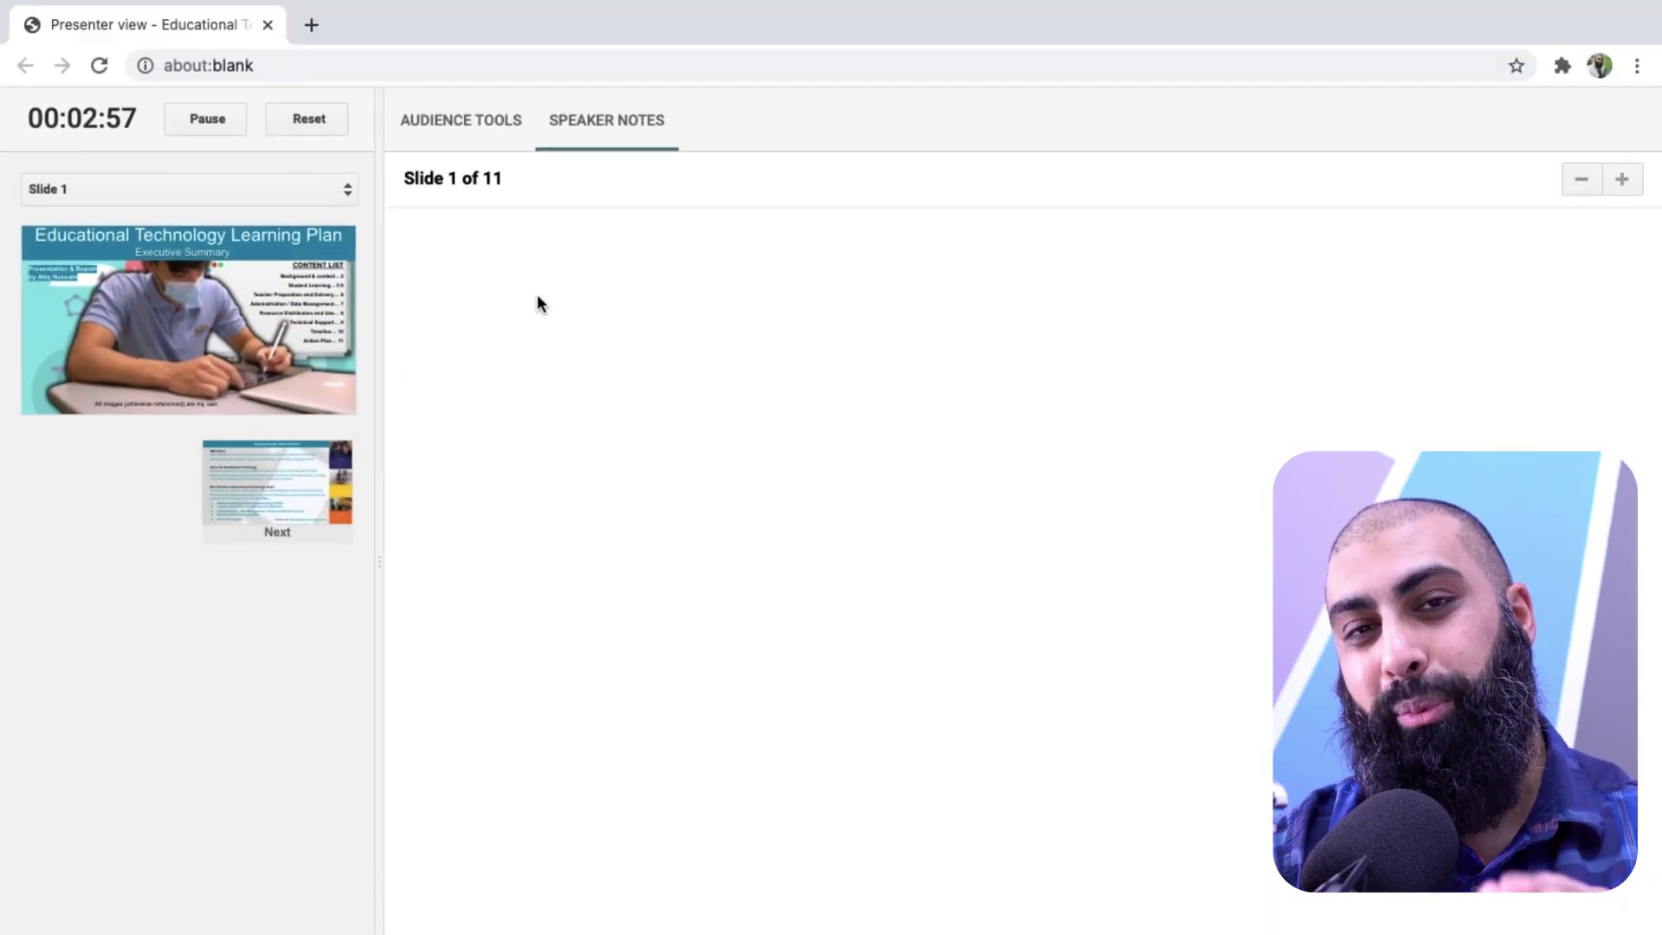
Step: Combine the full-screen Presenter view and Meet windows into one side-by-side Split View space and open it
key("ctrl+Up")
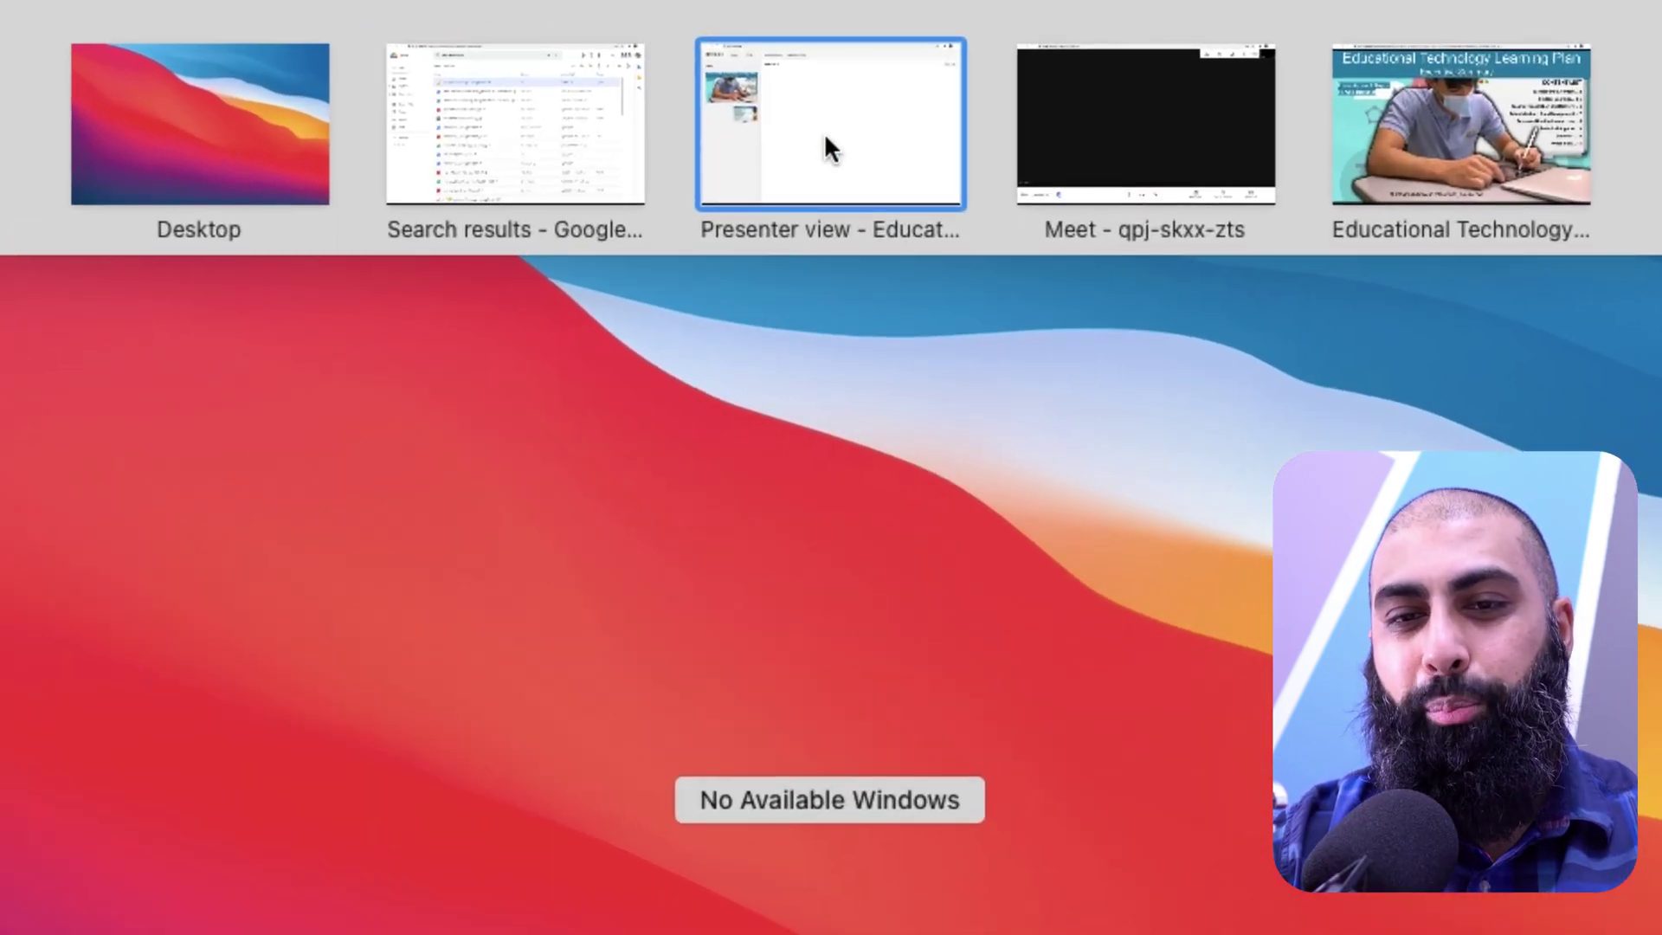
left_click_drag(825, 133, 1109, 126)
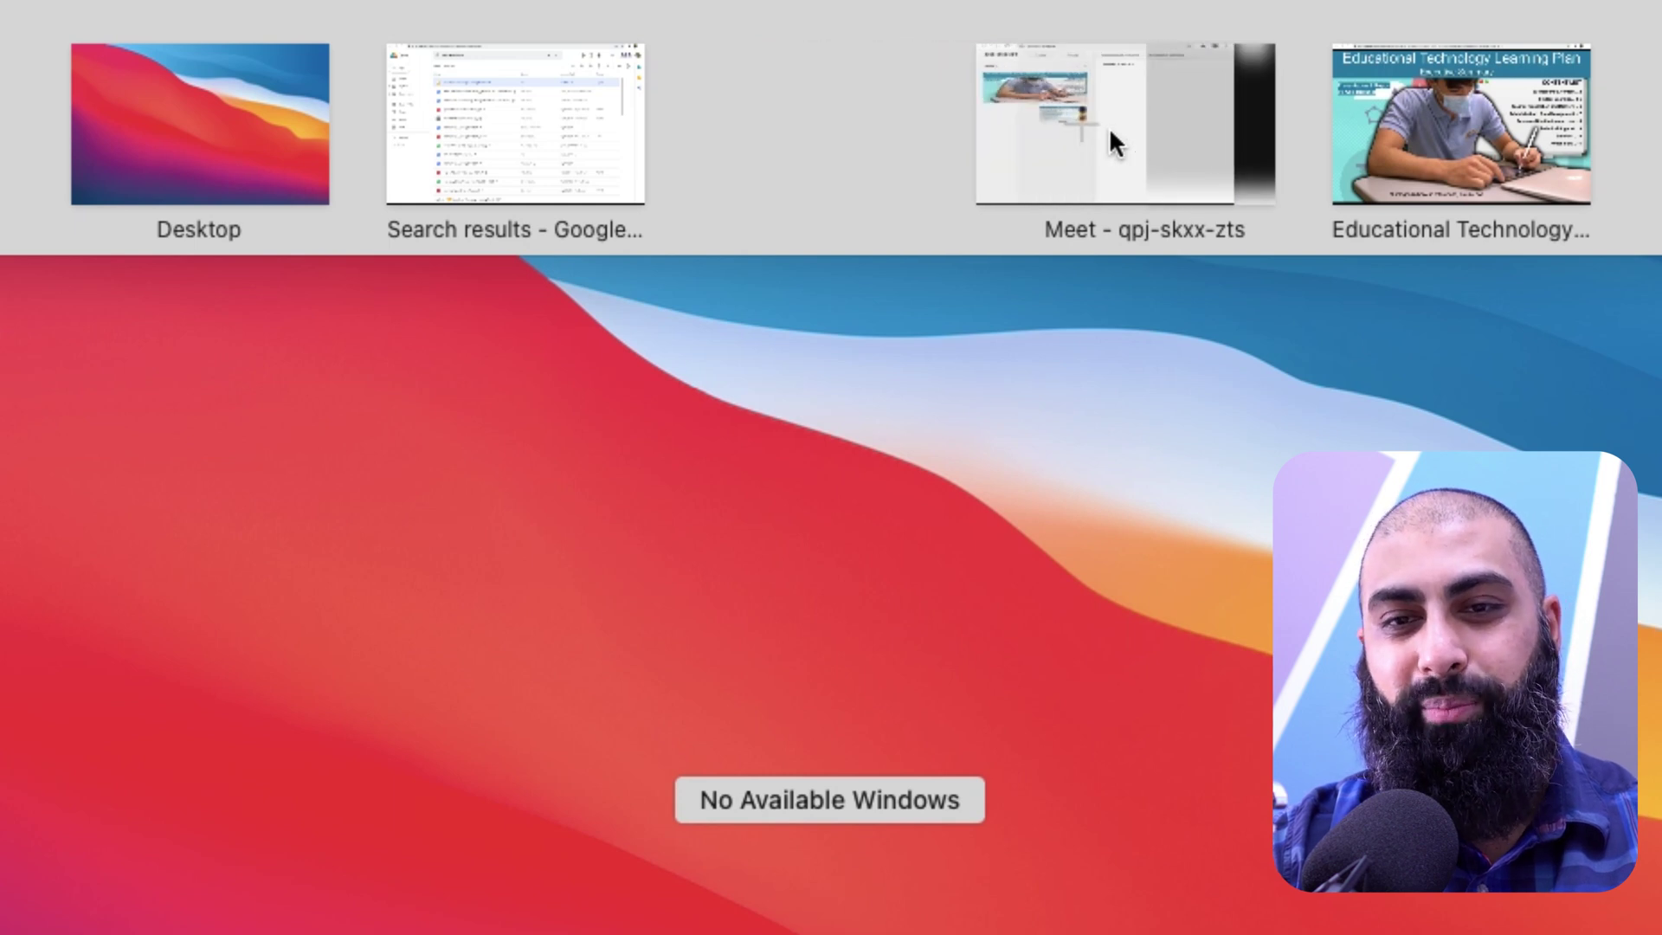
left_click(1036, 141)
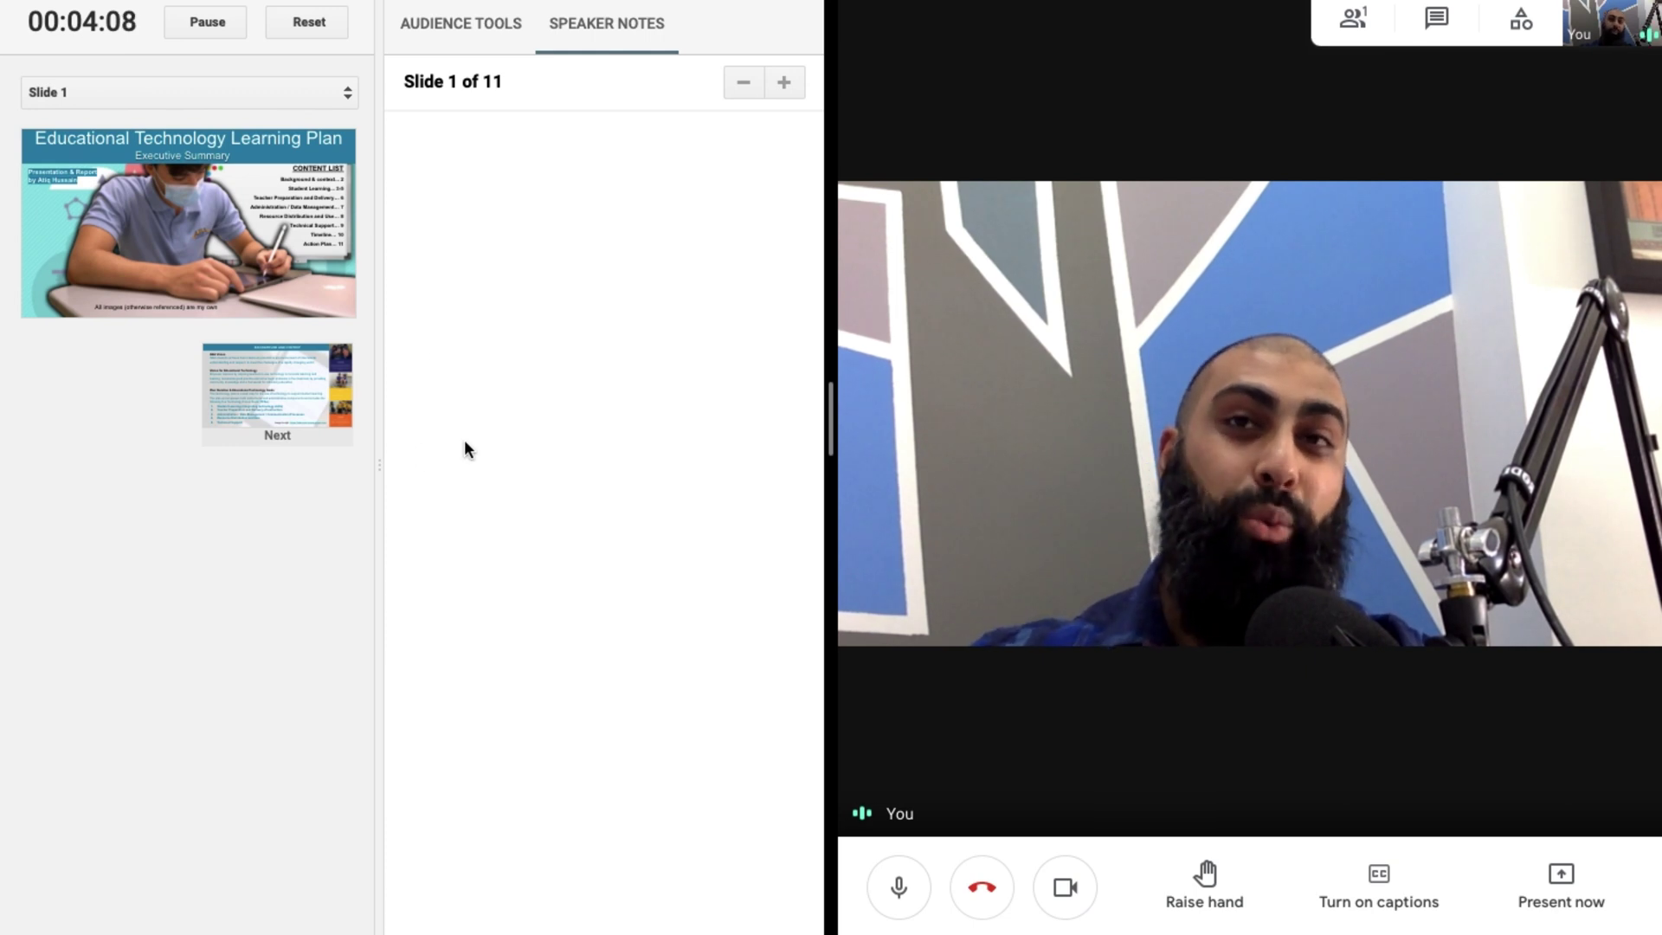
Step: Present the "Educational Technology Learning Plan by AHU - Google Slides" Chrome tab in the meeting with audio shared
key("ctrl+Up")
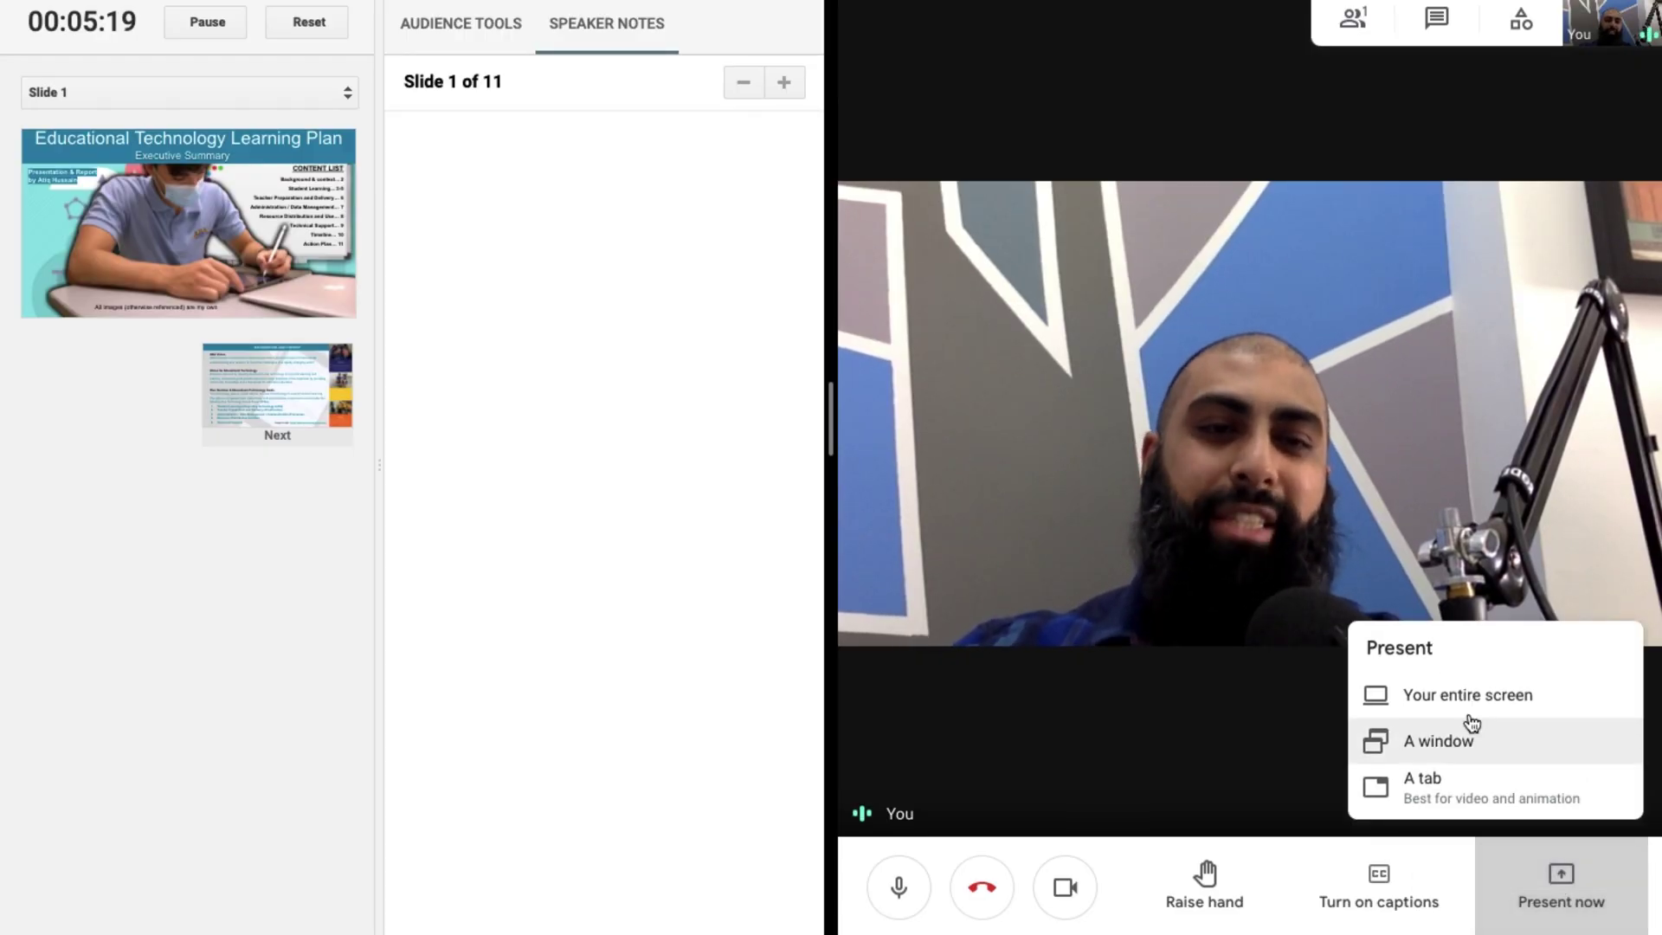
left_click(1494, 792)
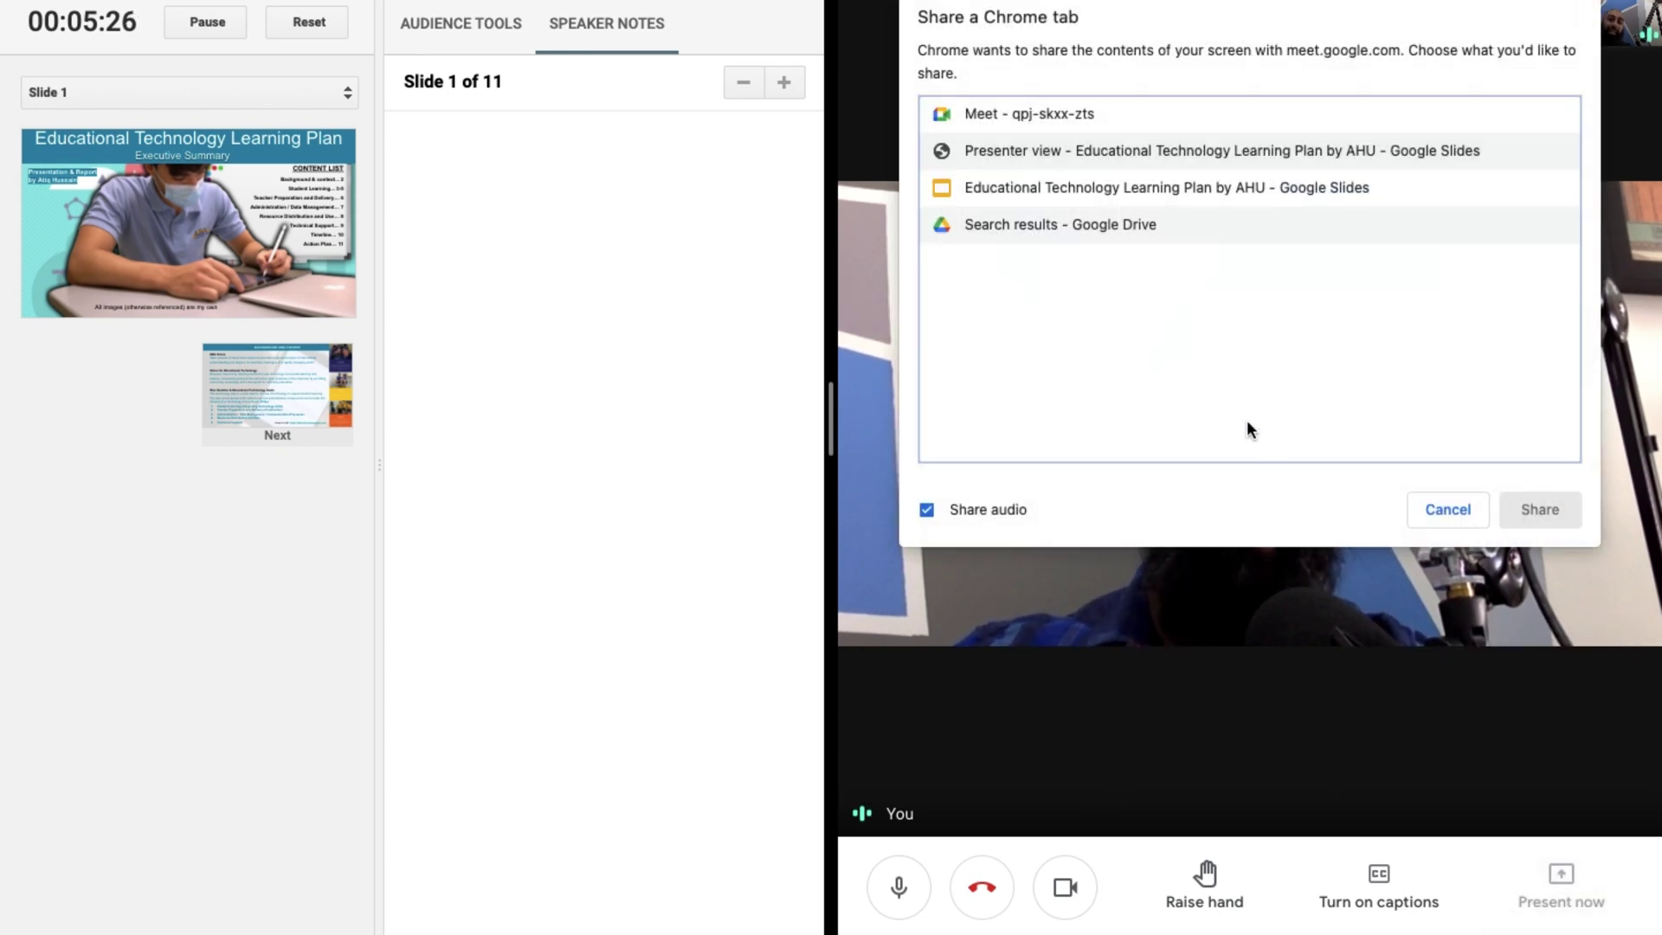
left_click(1219, 189)
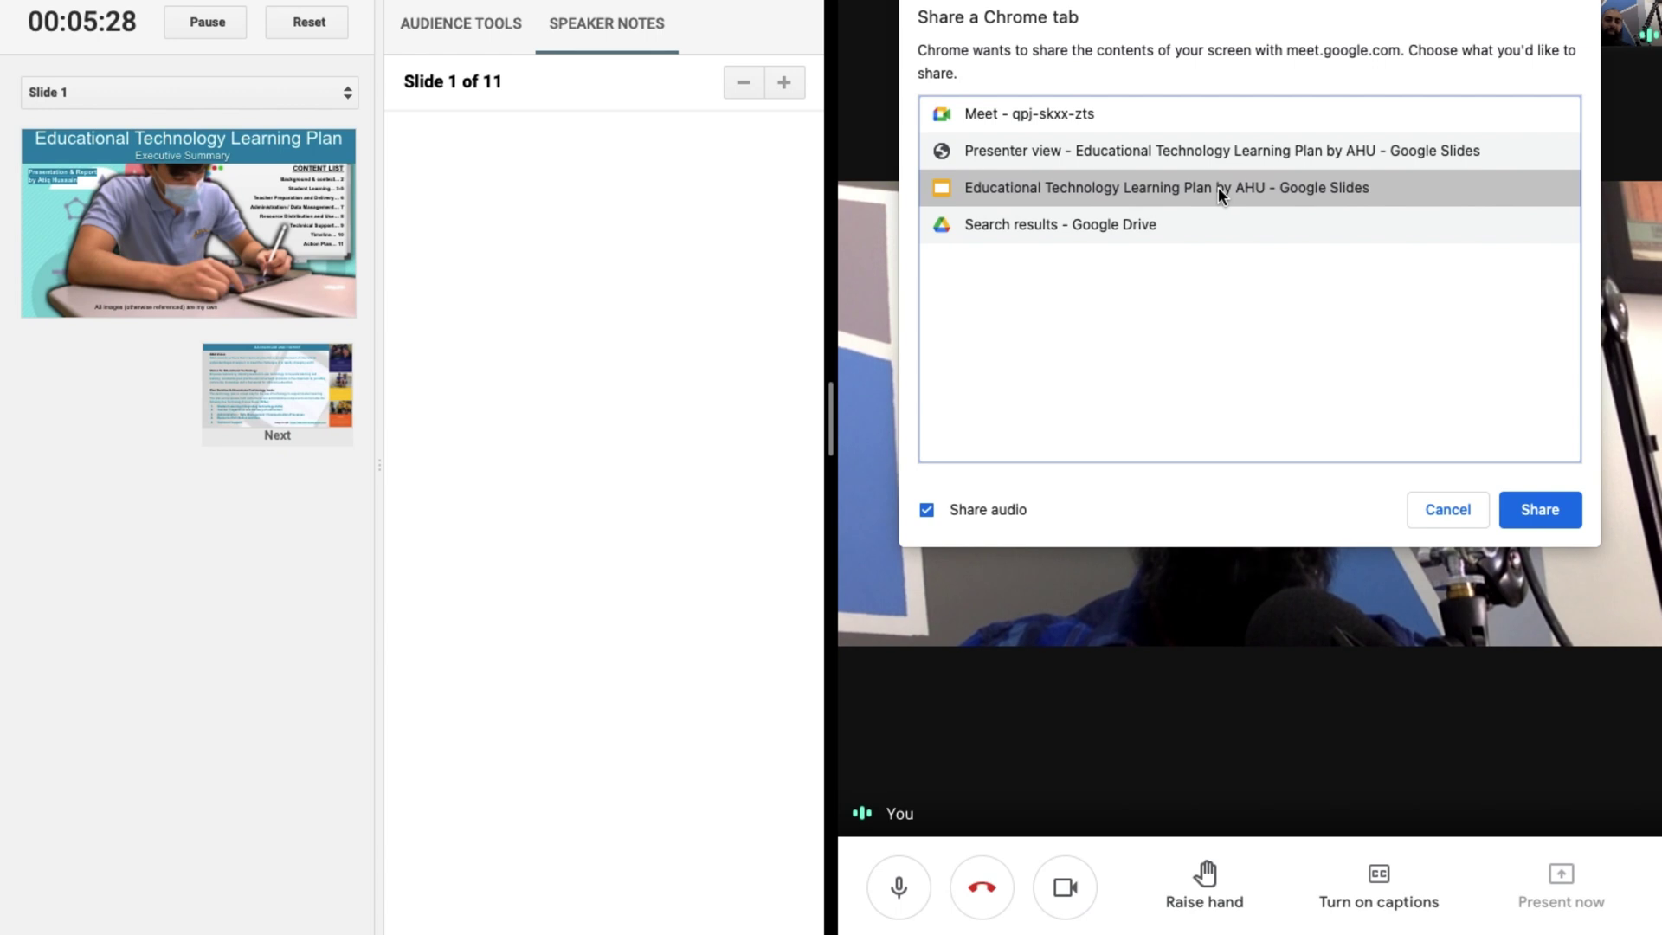
left_click(1539, 510)
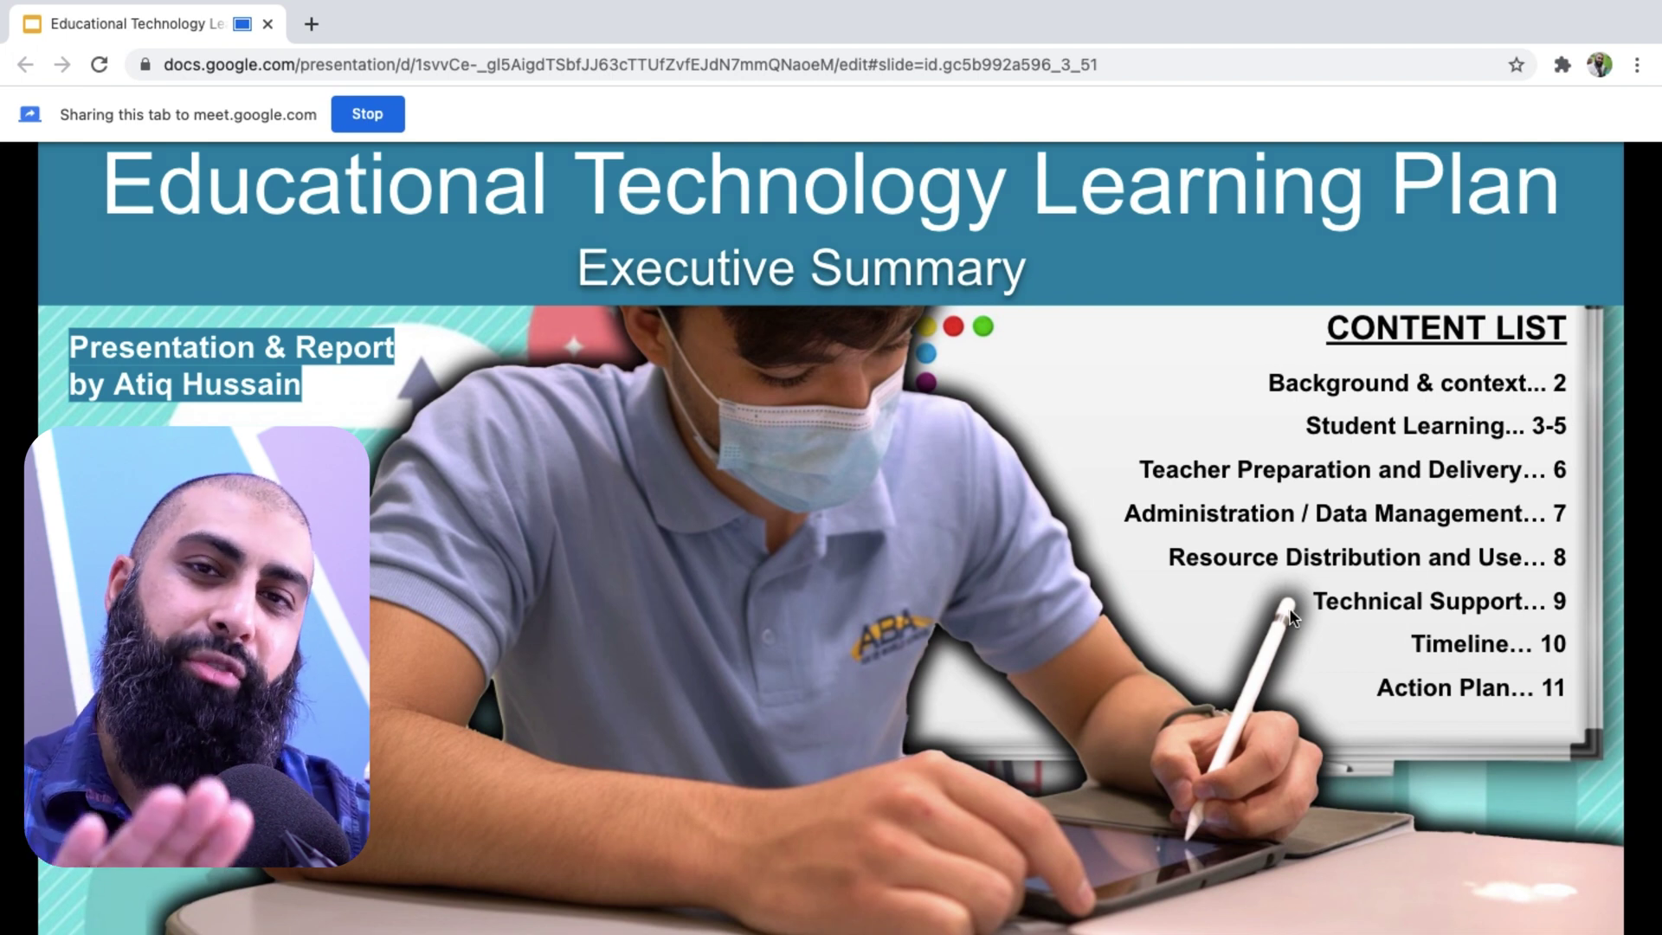
Step: Return to the Presenter view and Meet split screen and advance the presentation to slide 5
key("ctrl+Up")
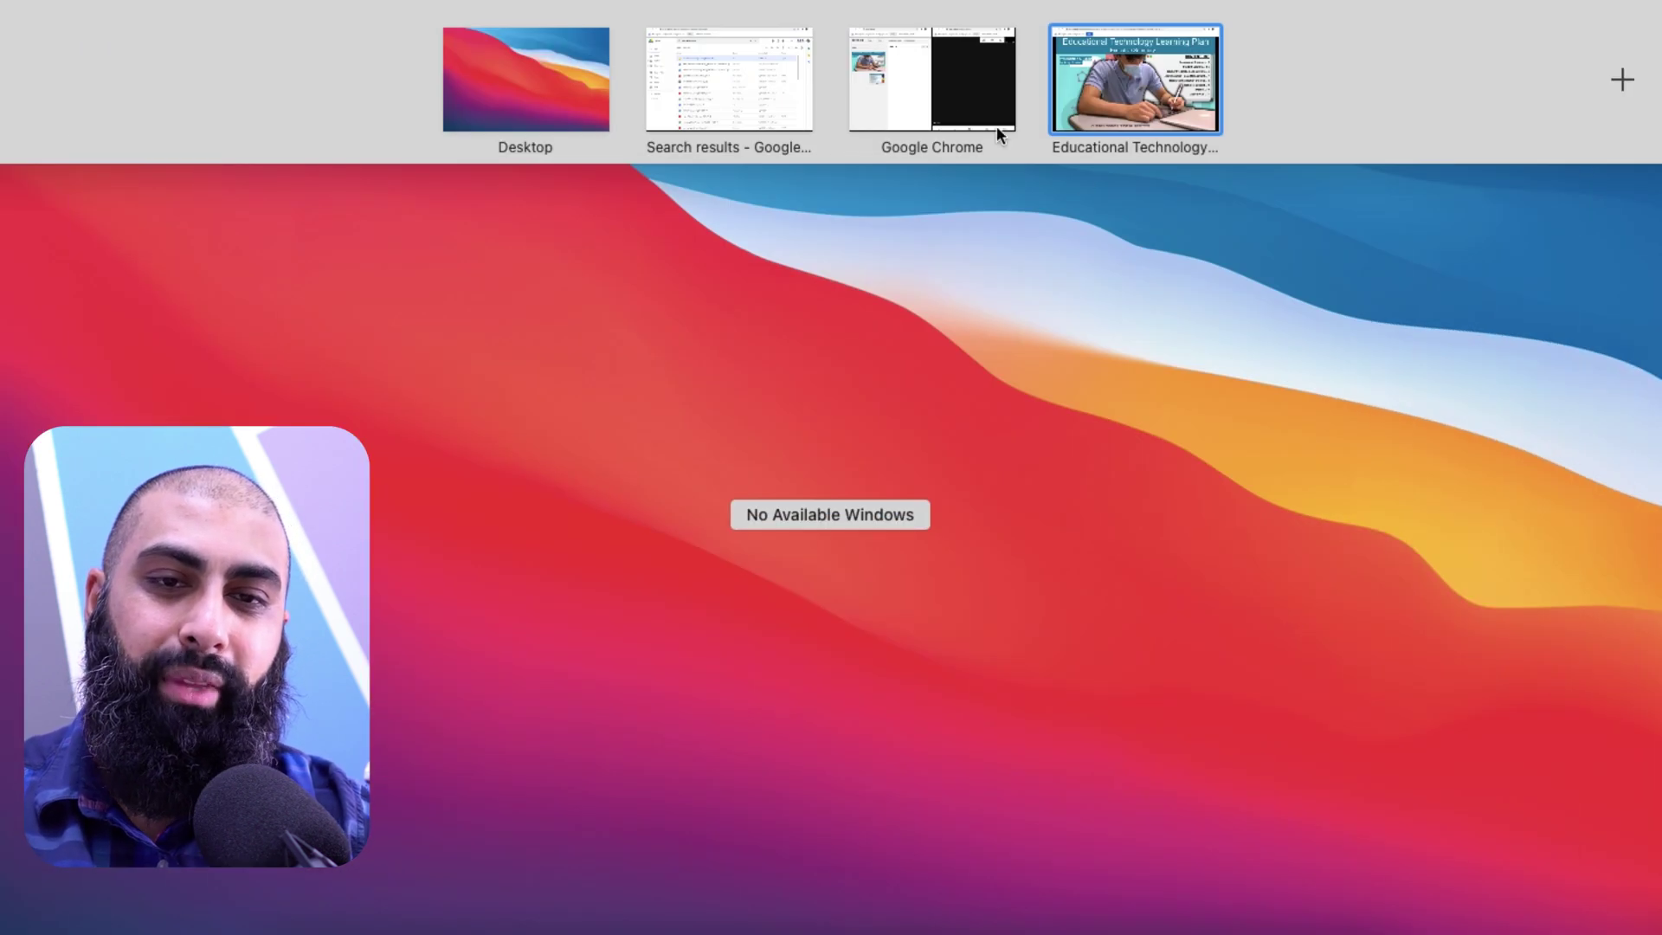
left_click(933, 79)
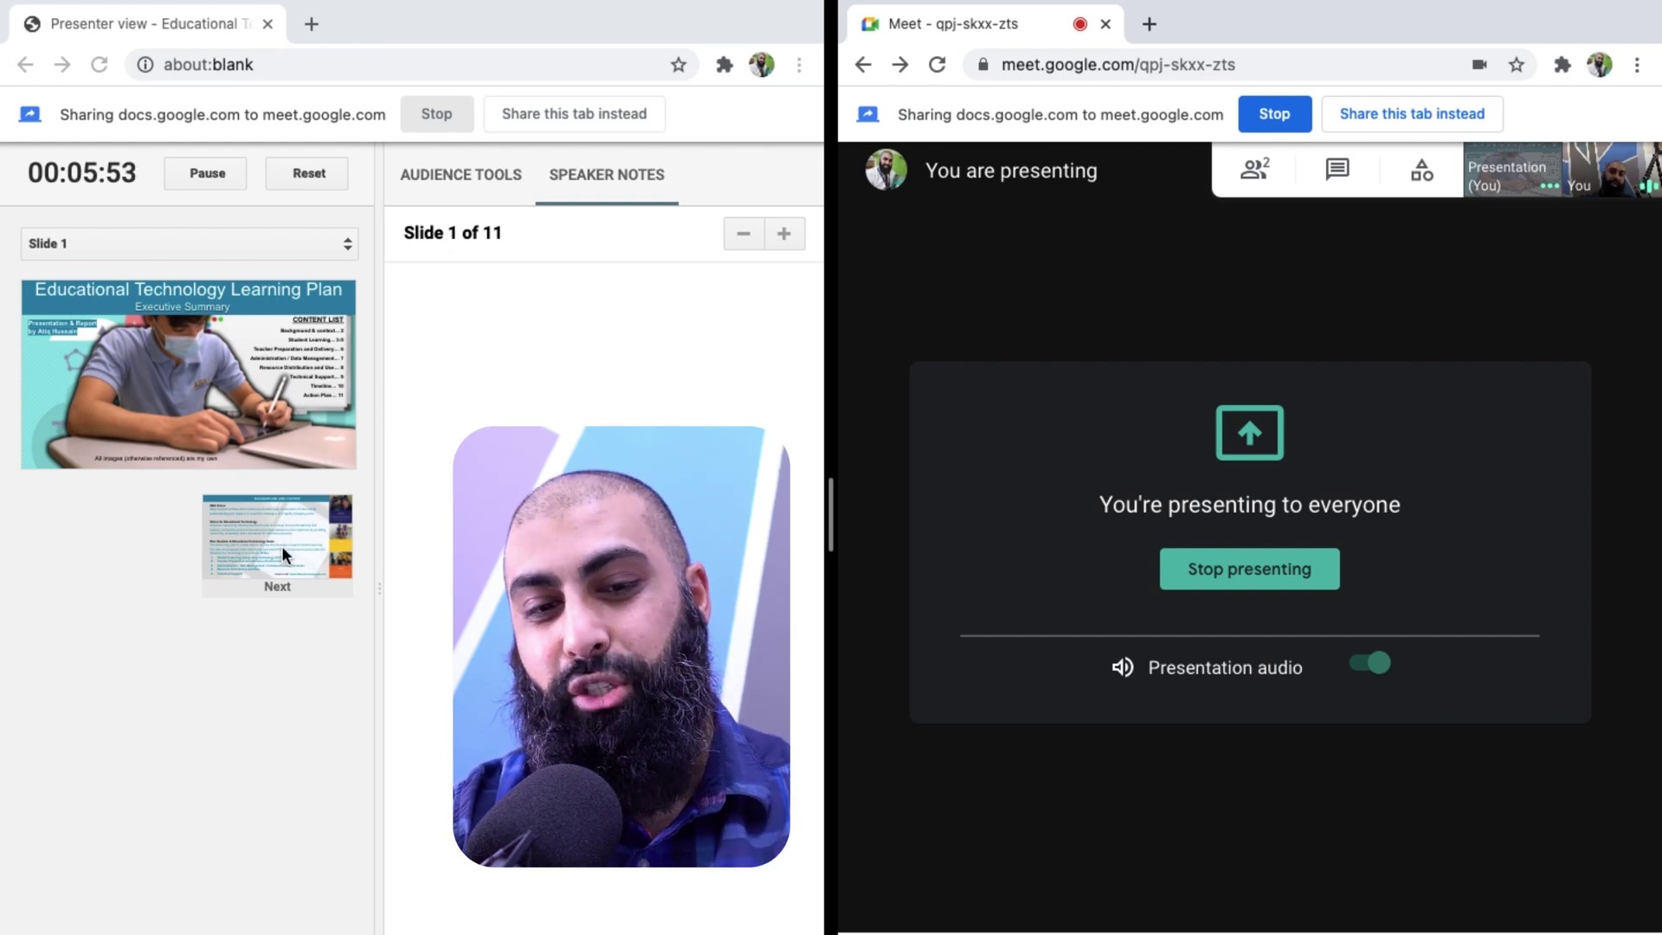
left_click(273, 535)
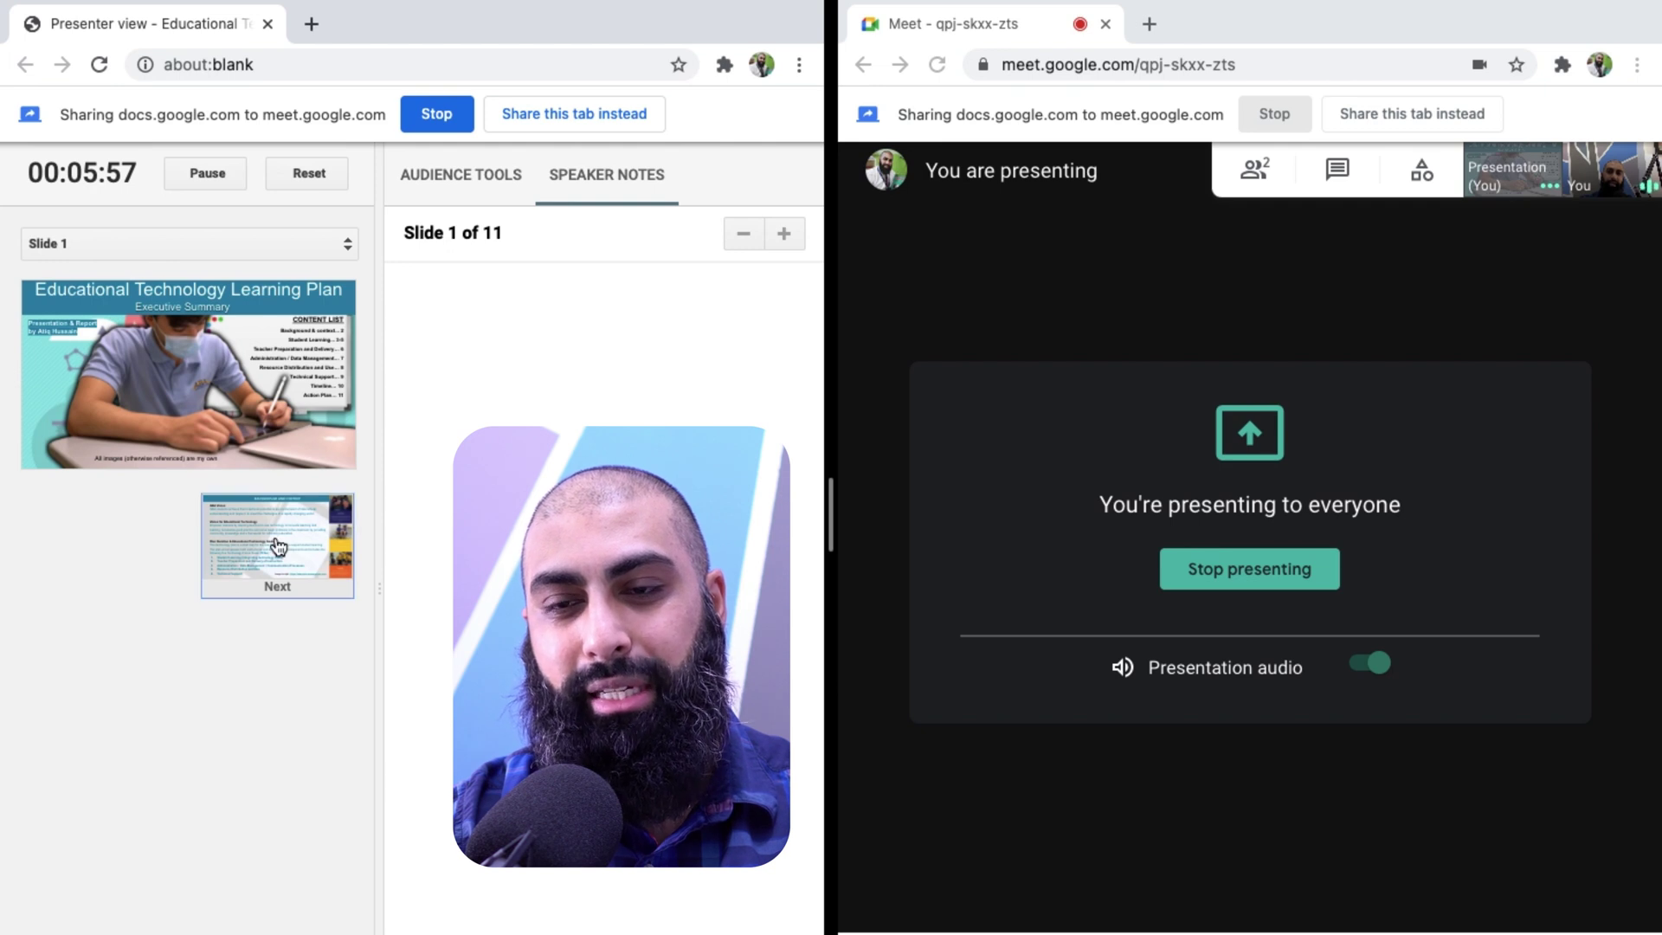
left_click(278, 547)
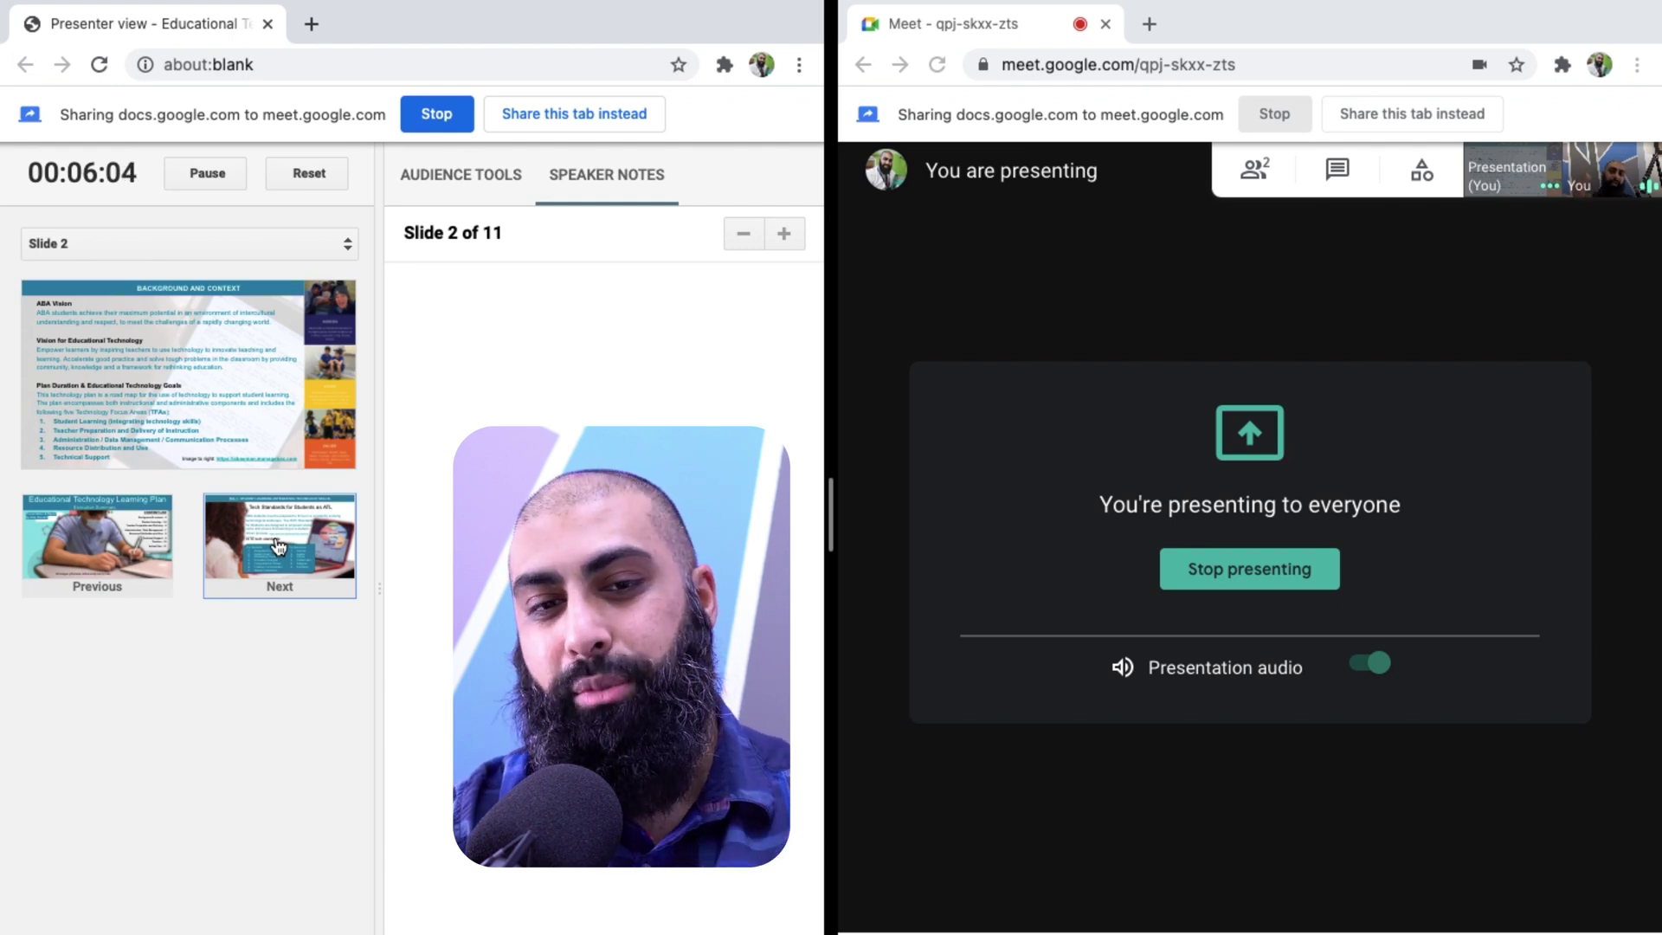
left_click(278, 547)
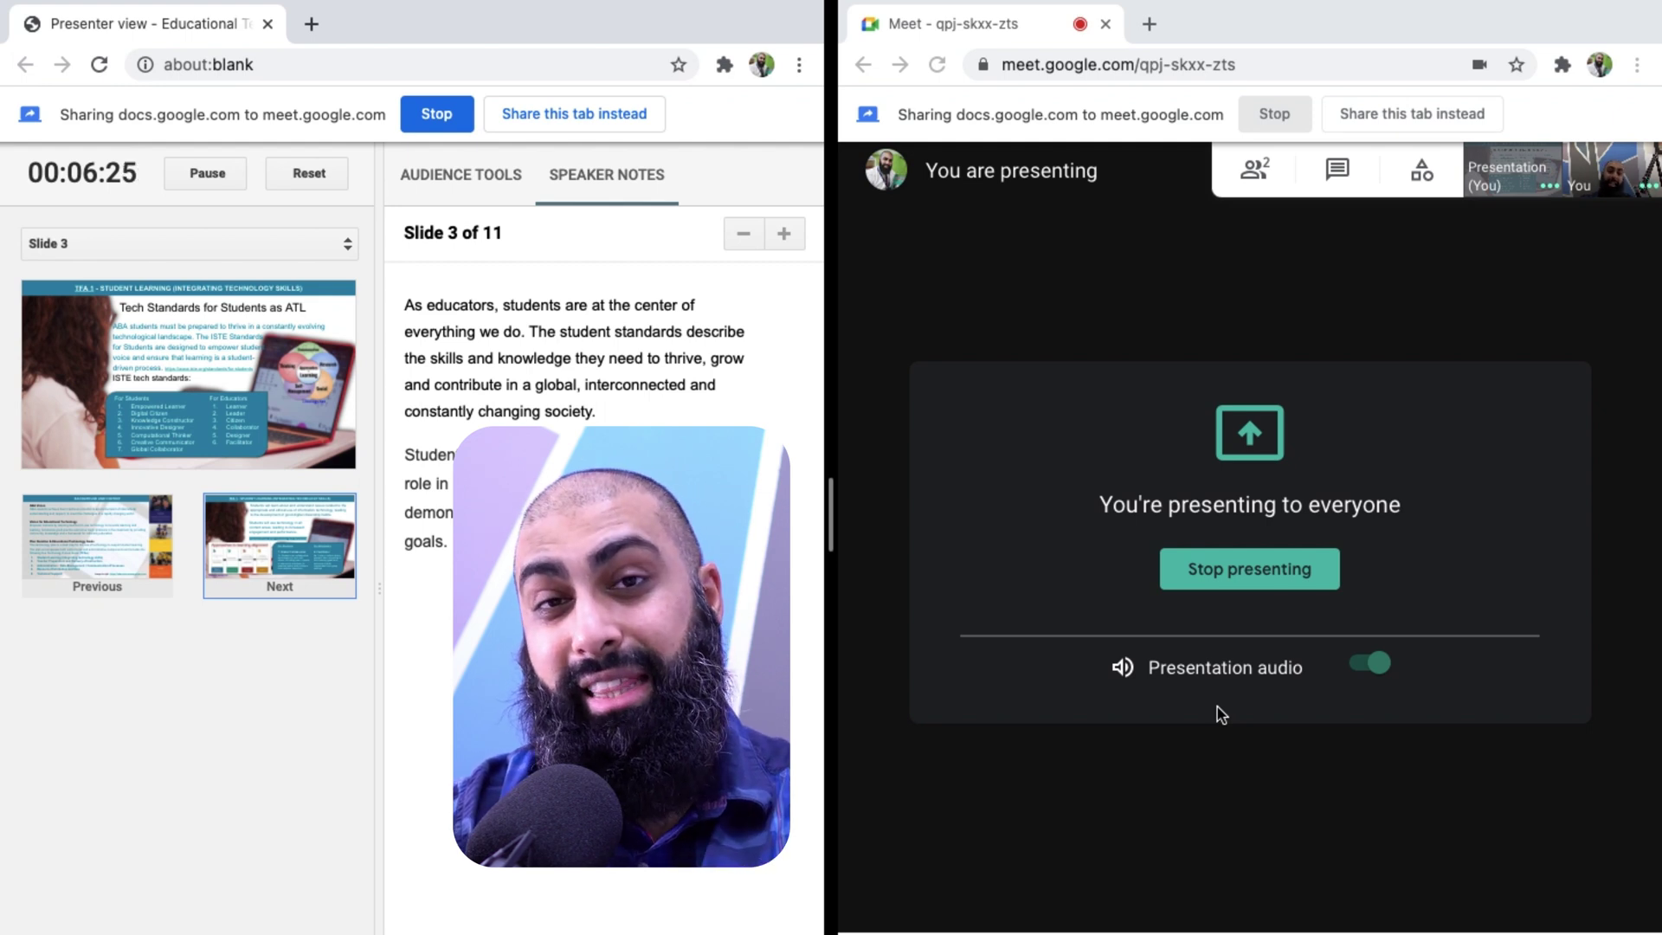
left_click(301, 547)
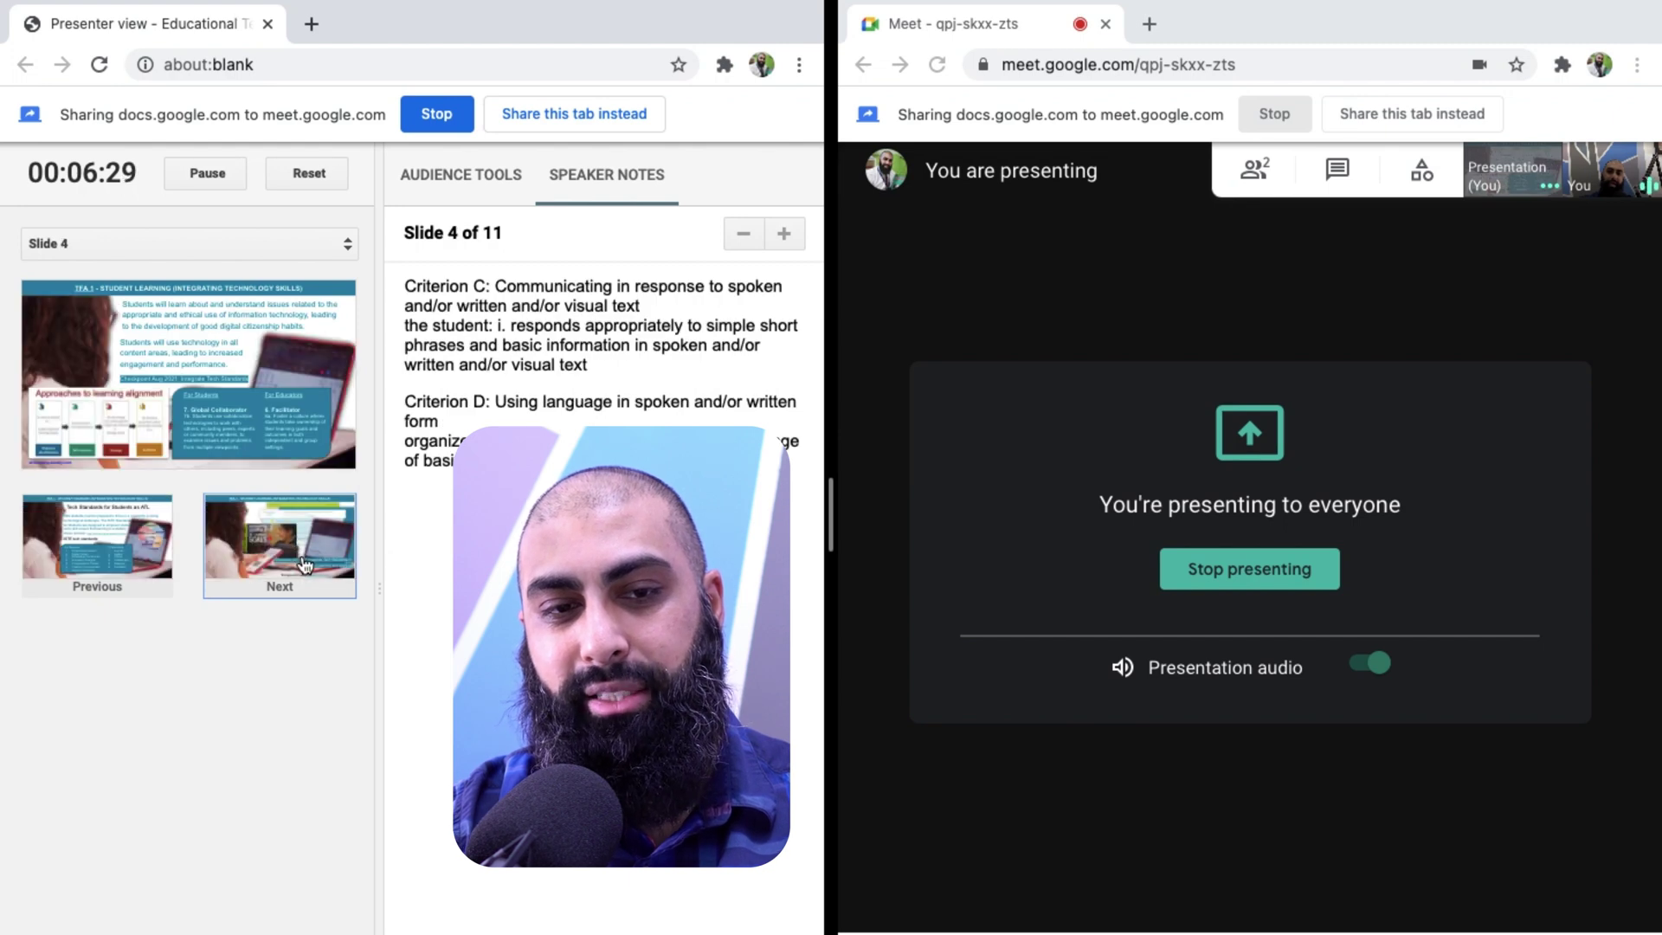
left_click(305, 564)
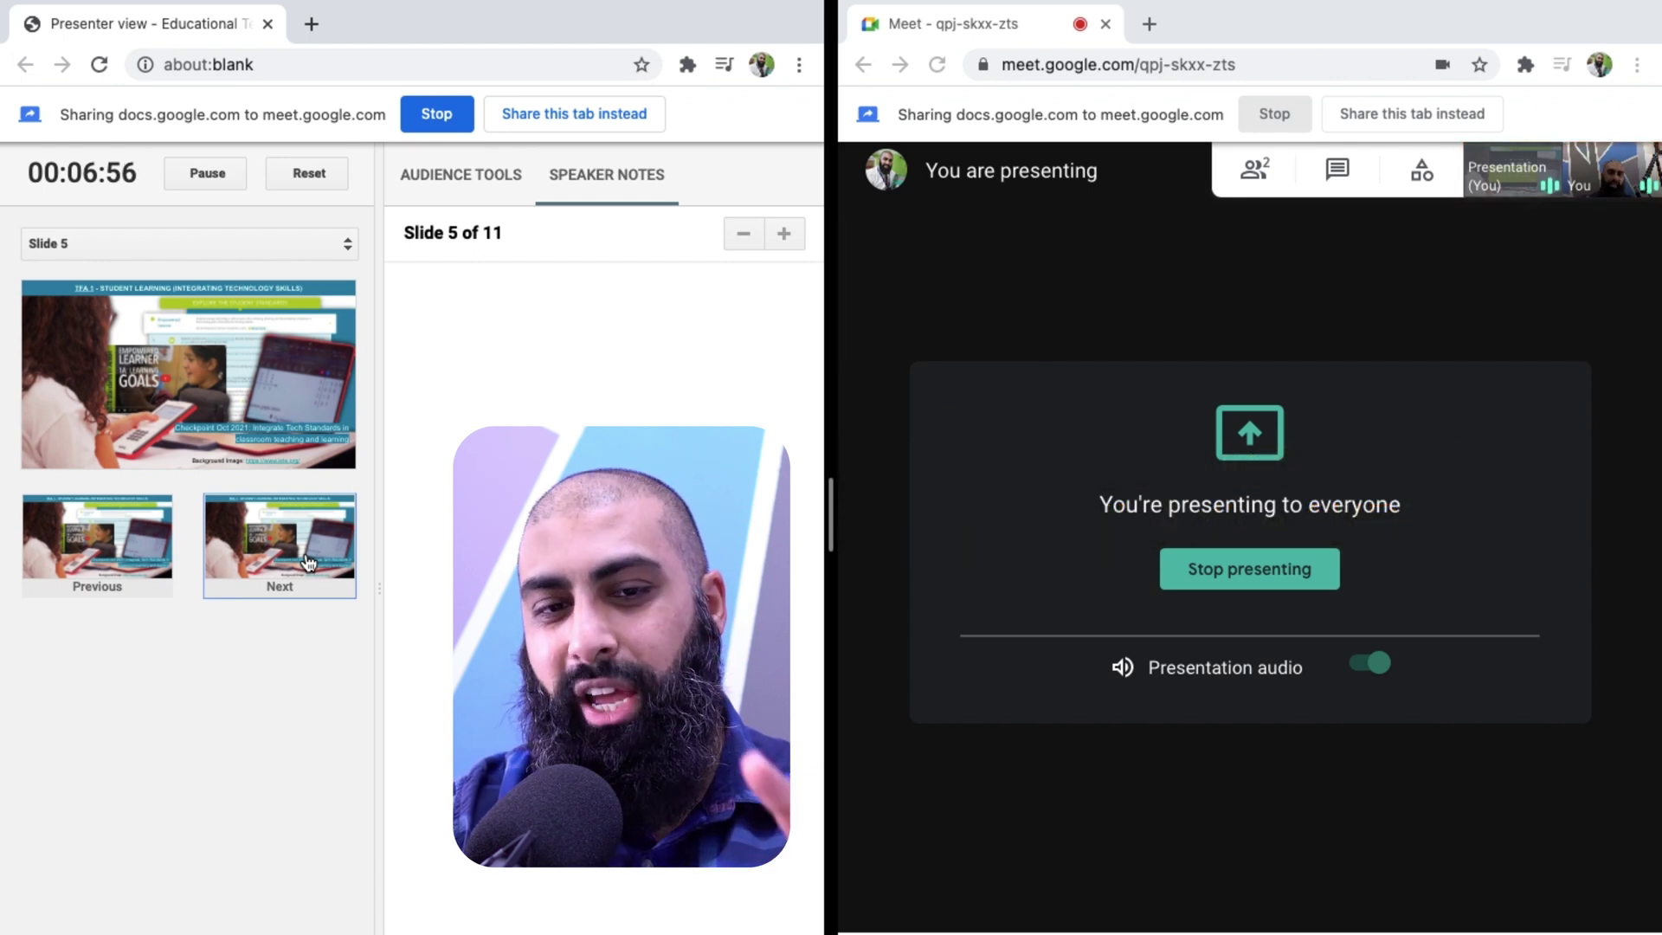
Step: Switch to the slideshow window, pause the embedded ISTE video on slide 5, and return to the split screen
key("ctrl+Up")
left_click(1122, 58)
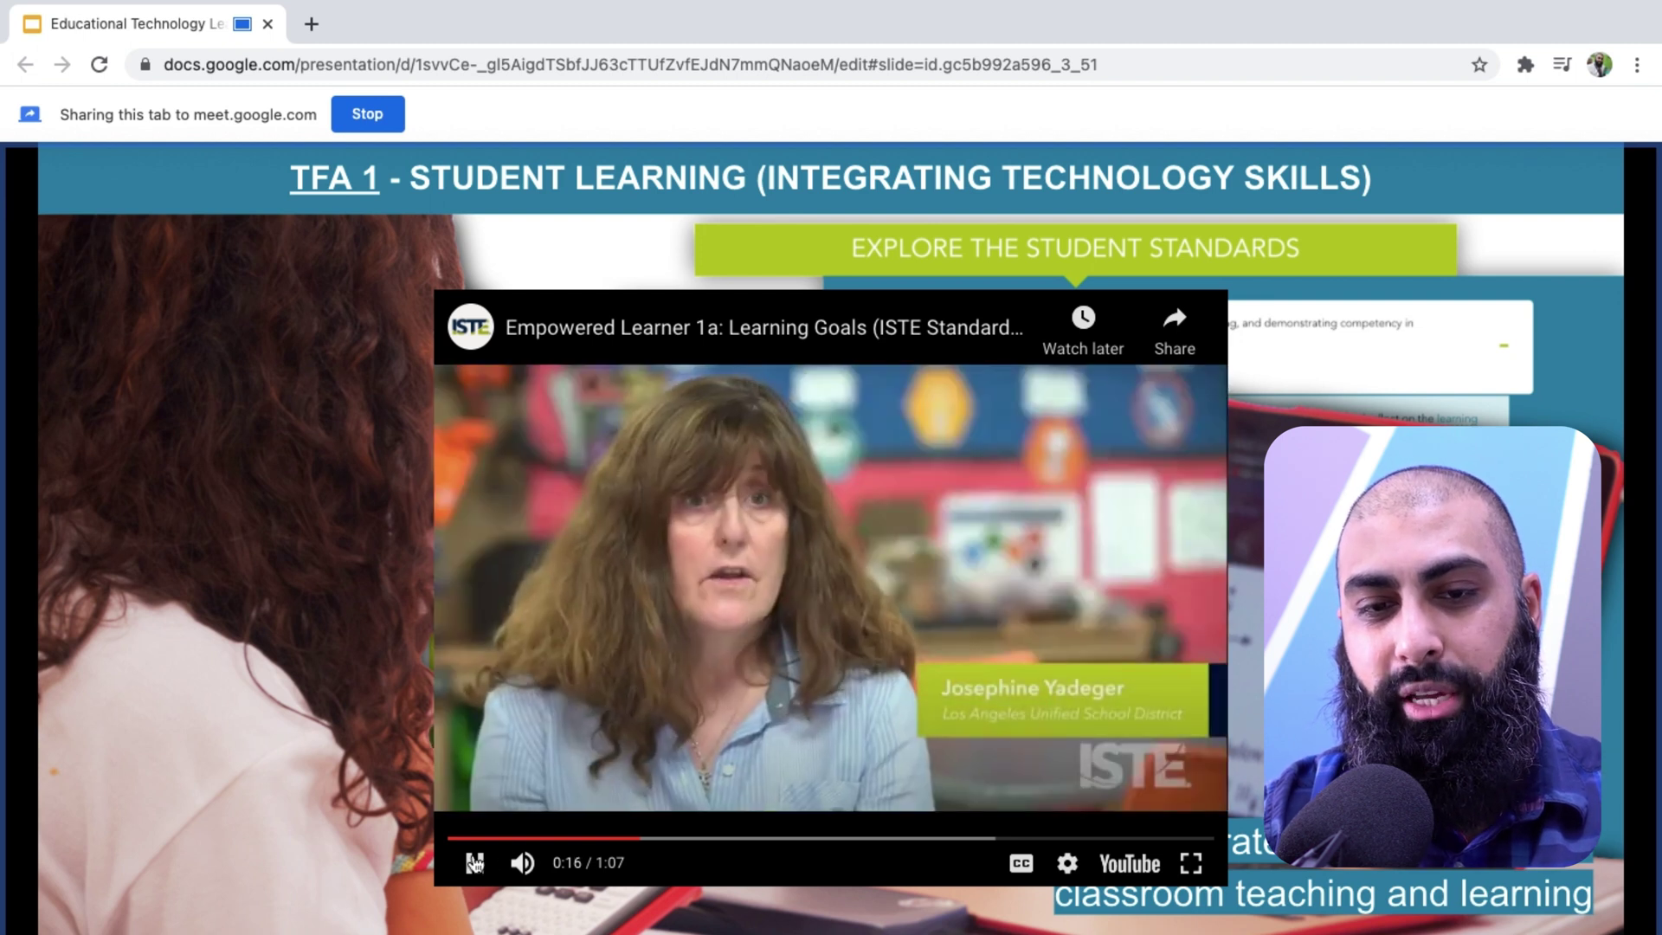
left_click(477, 862)
key("ctrl+Up")
left_click(916, 90)
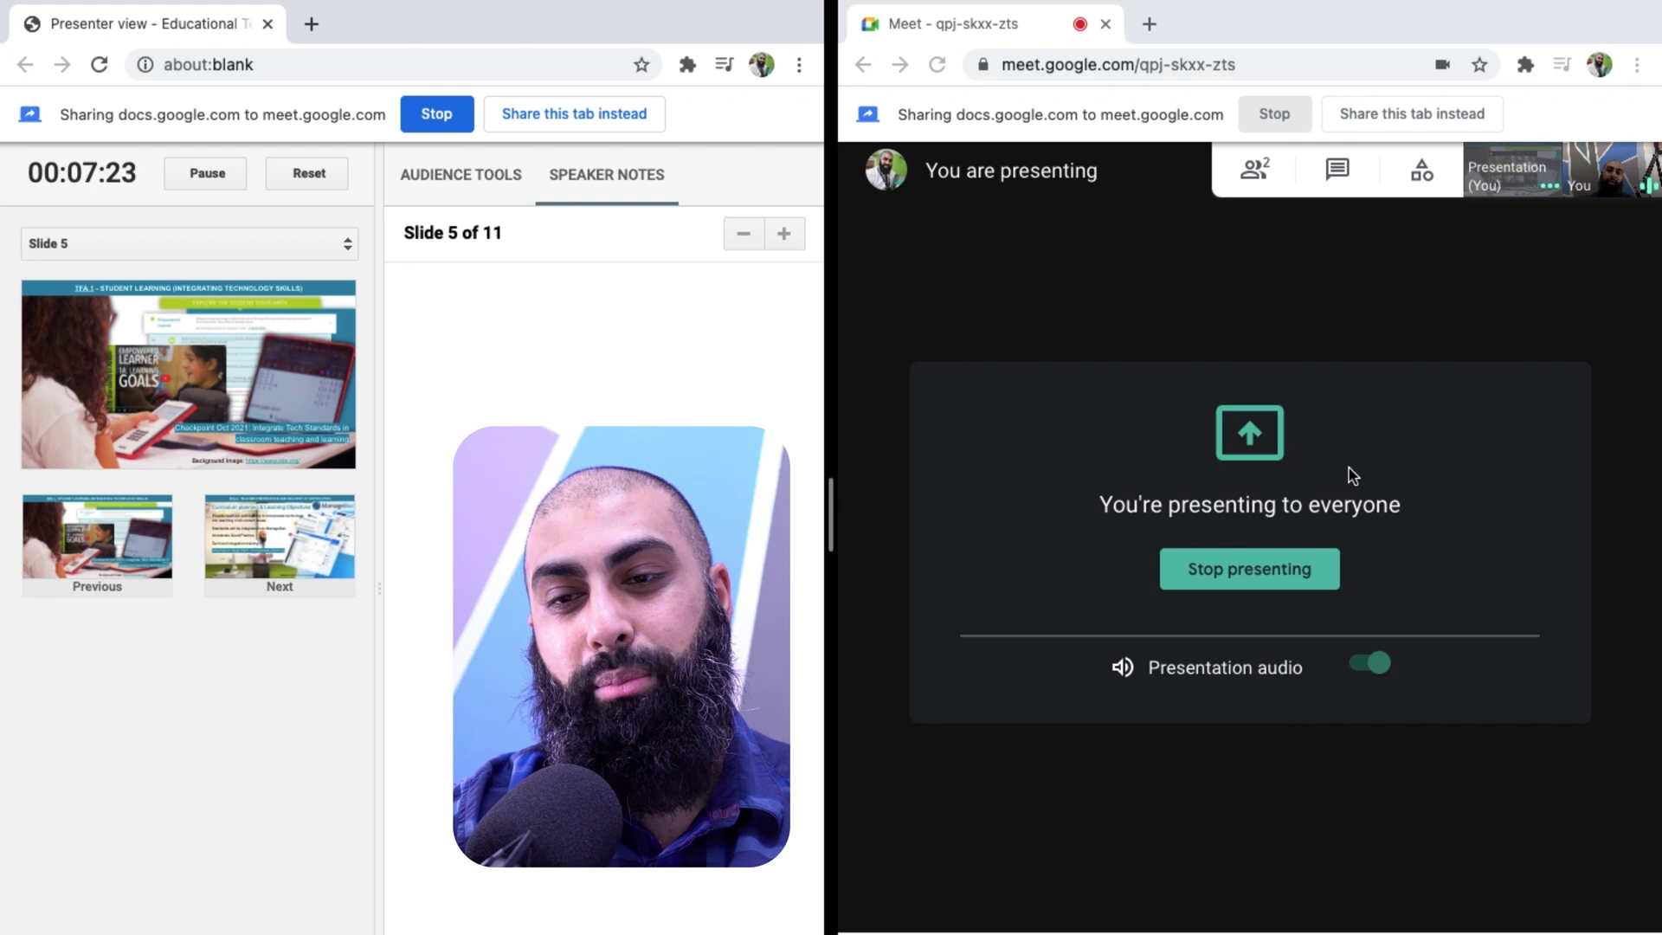
Step: Check the meeting's activities and chat while presenting, then close the meeting details
left_click(1421, 171)
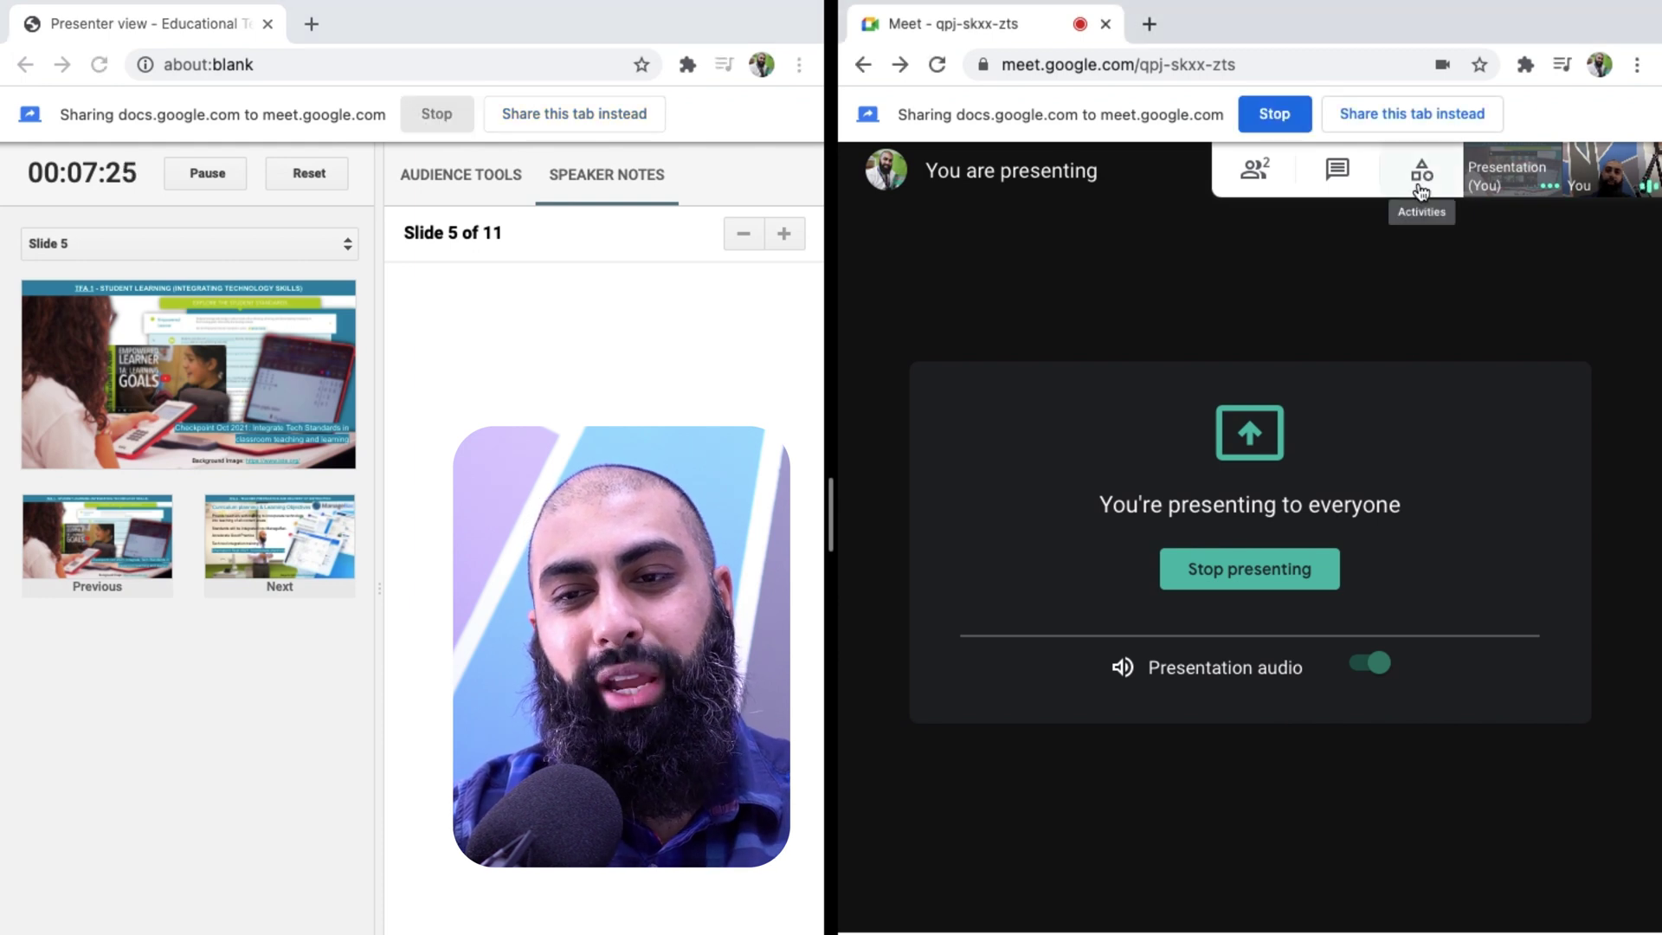
left_click(1422, 176)
left_click(1456, 260)
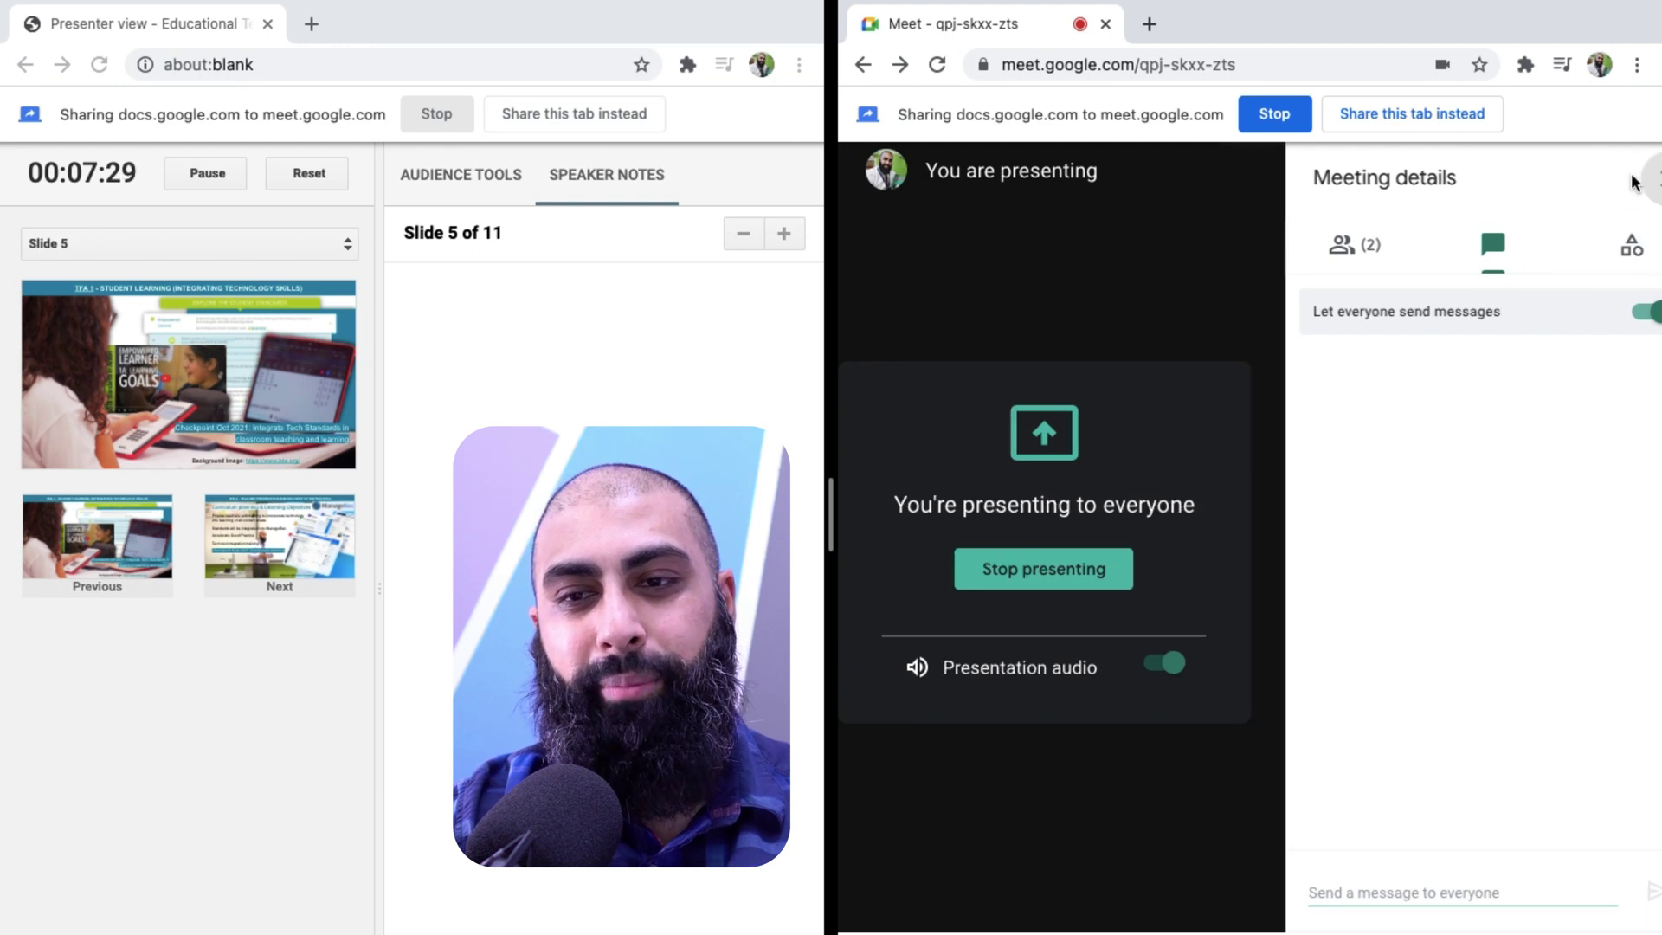
left_click(1632, 177)
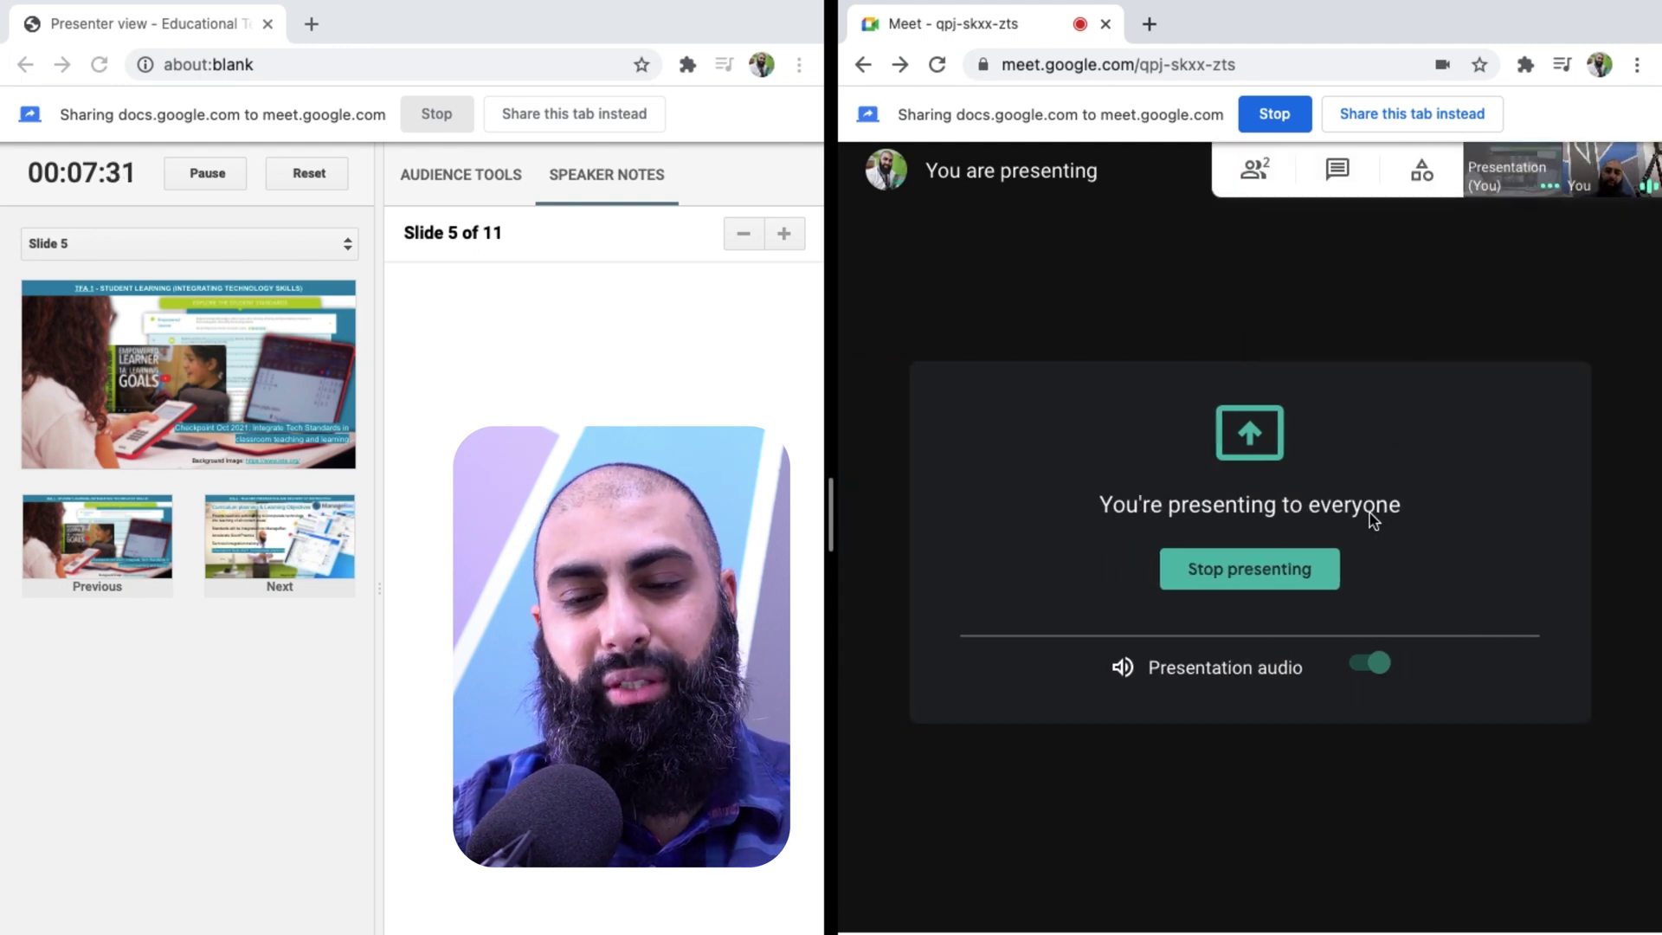